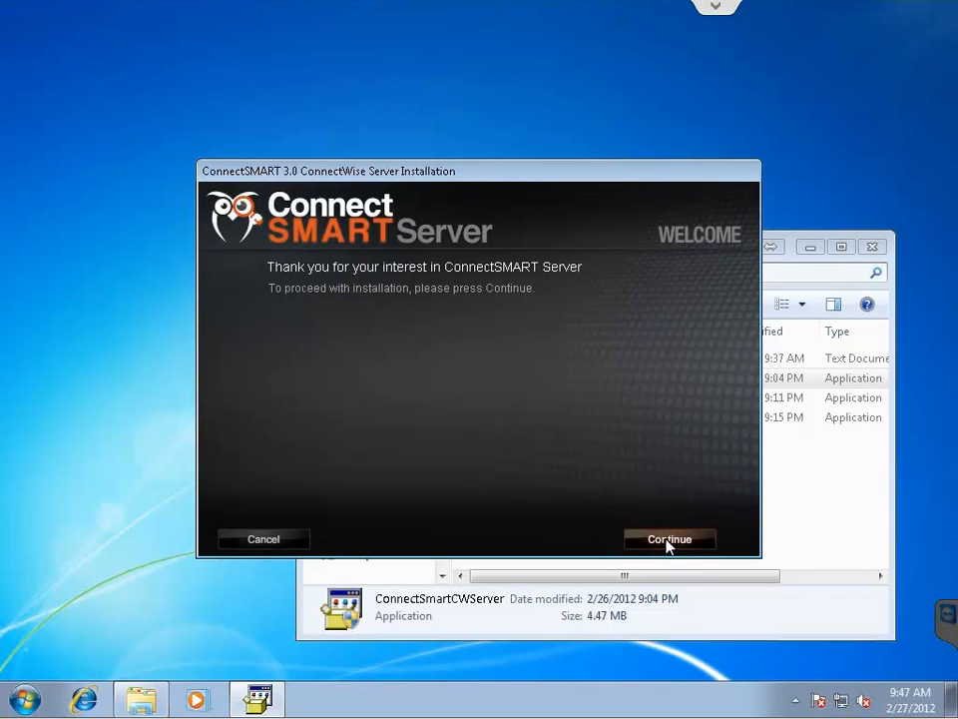
Install ConnectSMART Server with the pasted serial number to the default C:\Program Files\ConnectSMART\ path.
{"action": "left_click", "coordinate": [668, 543]}
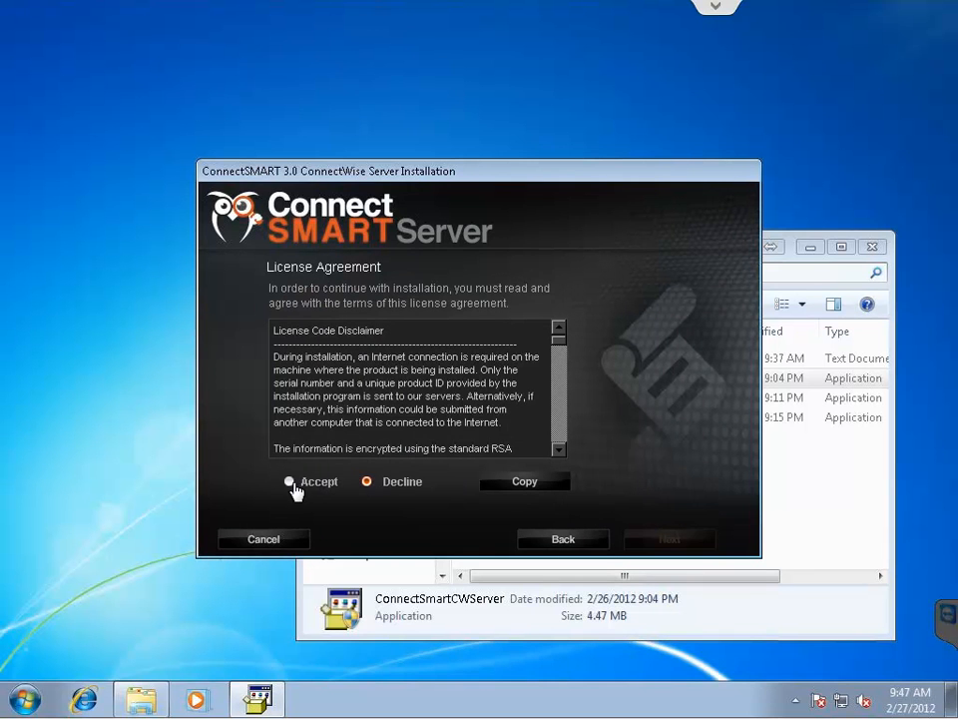
{"action": "left_click", "coordinate": [293, 483]}
{"action": "left_click", "coordinate": [668, 541]}
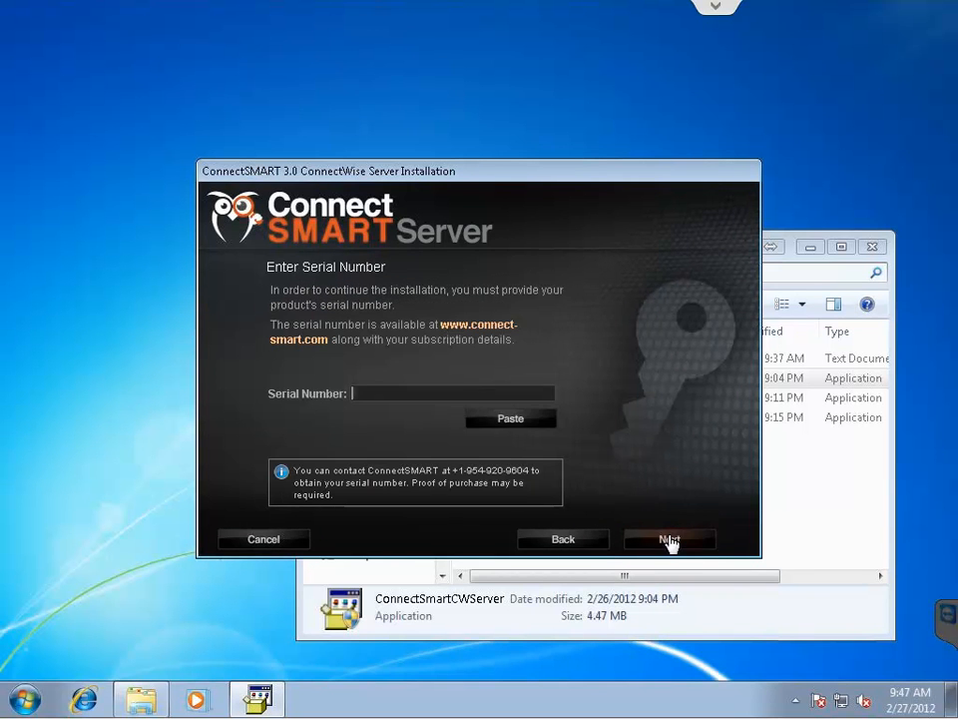
{"action": "left_click", "coordinate": [518, 424]}
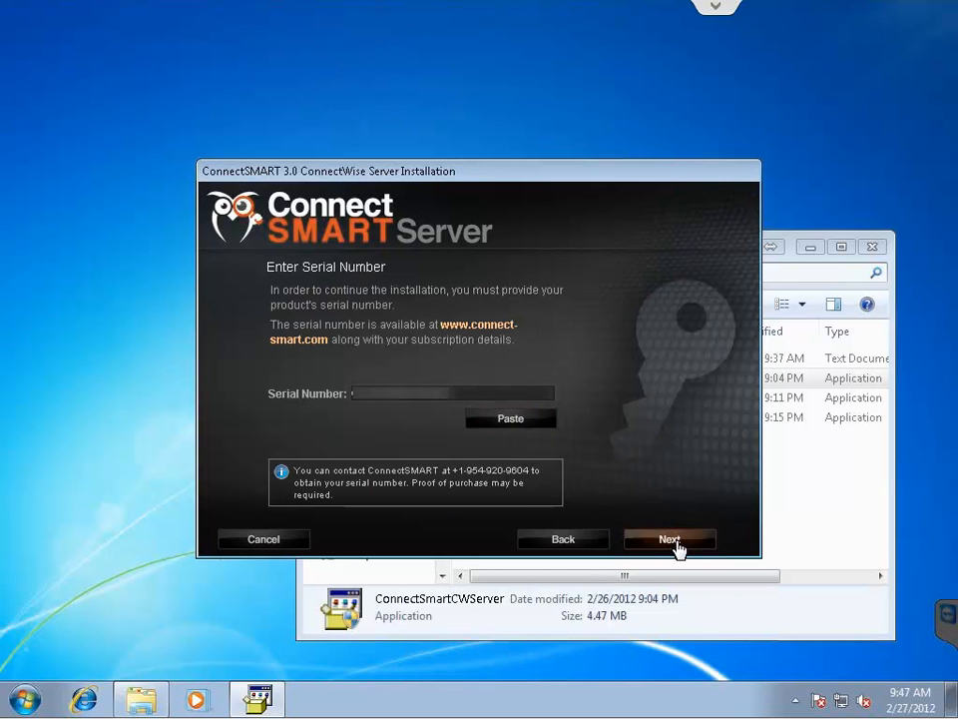
{"action": "left_click", "coordinate": [676, 540]}
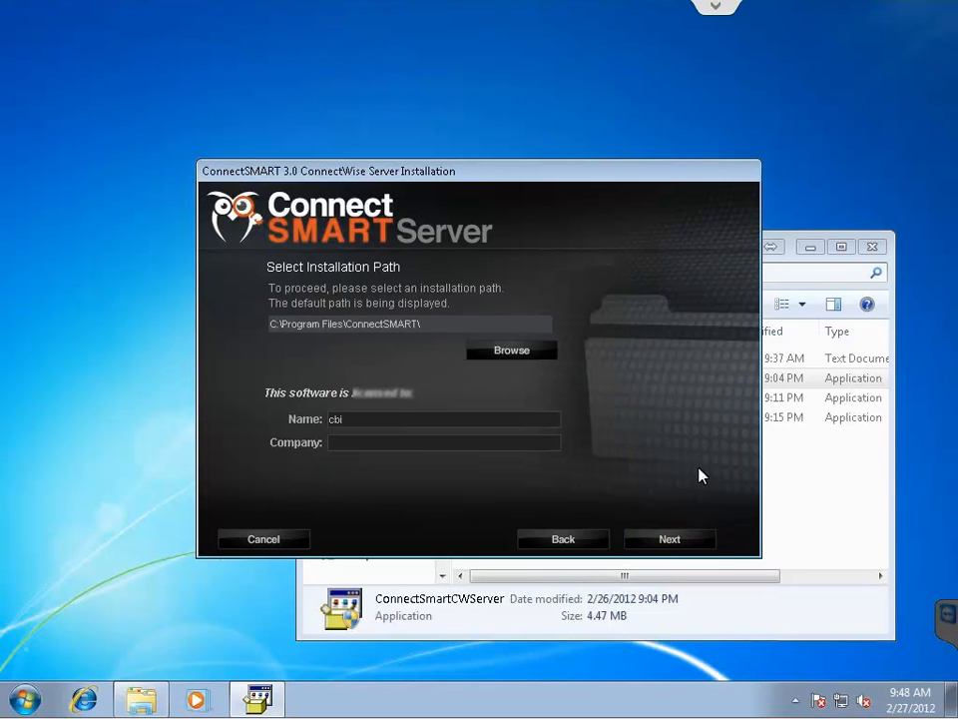
{"action": "left_click", "coordinate": [667, 541]}
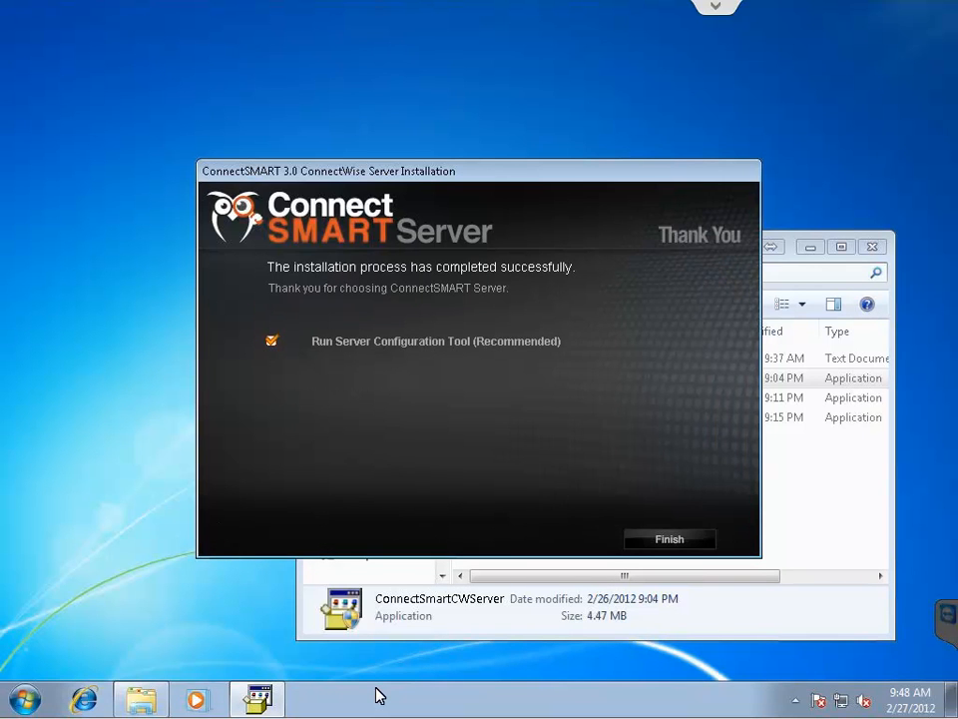
{"action": "left_click", "coordinate": [677, 546]}
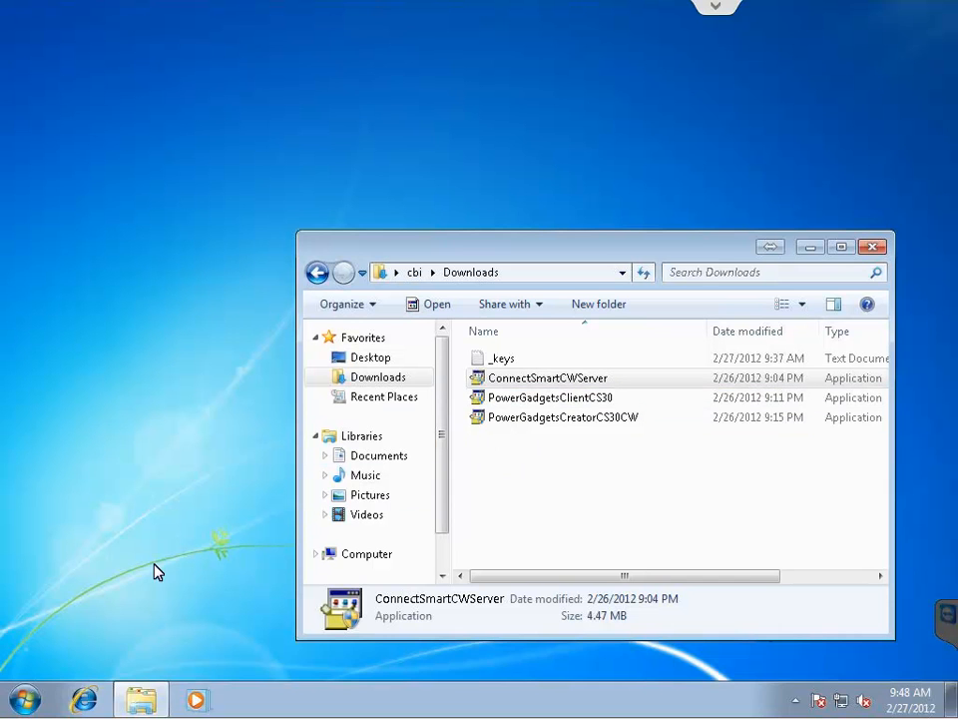
Open the C:\Program Files\ConnectSMART\Util folder from the Start menu search.
{"action": "left_click", "coordinate": [25, 703]}
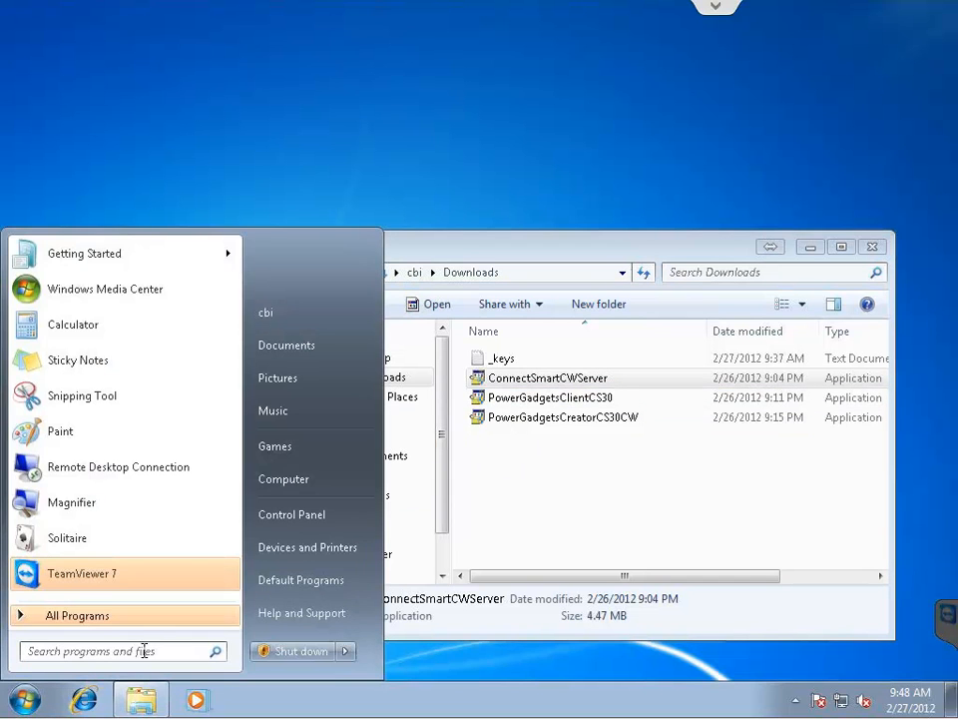
{"action": "type", "text": "\\prog"}
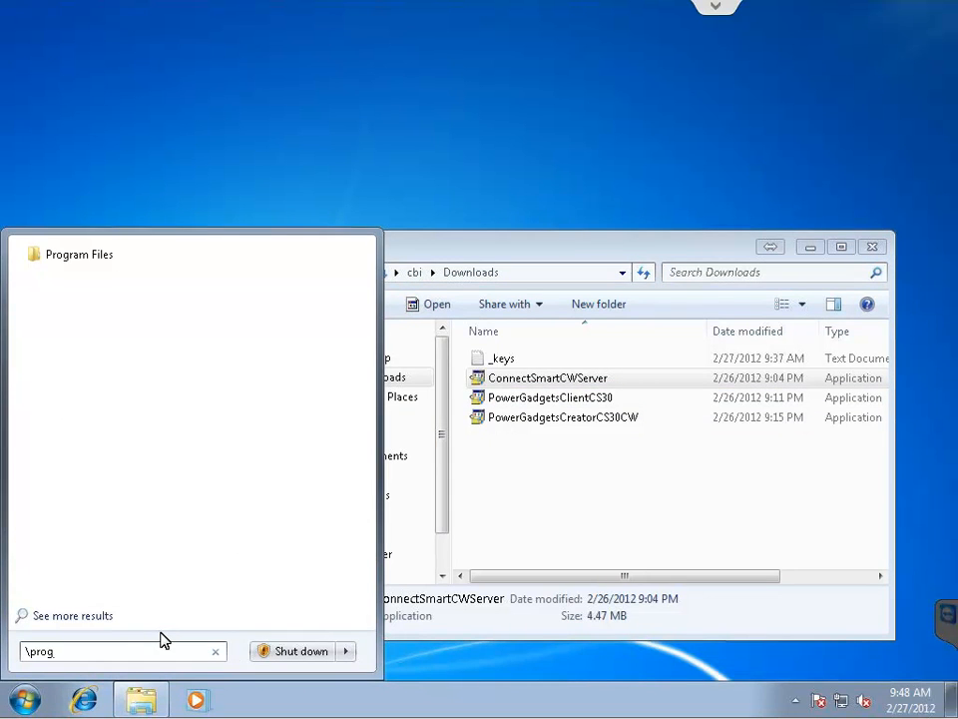
{"action": "key", "text": "Tab"}
{"action": "type", "text": "\\co"}
{"action": "key", "text": "Tab"}
{"action": "key", "text": "Tab"}
{"action": "type", "text": "\\"}
{"action": "key", "text": "Tab"}
{"action": "key", "text": "Return"}
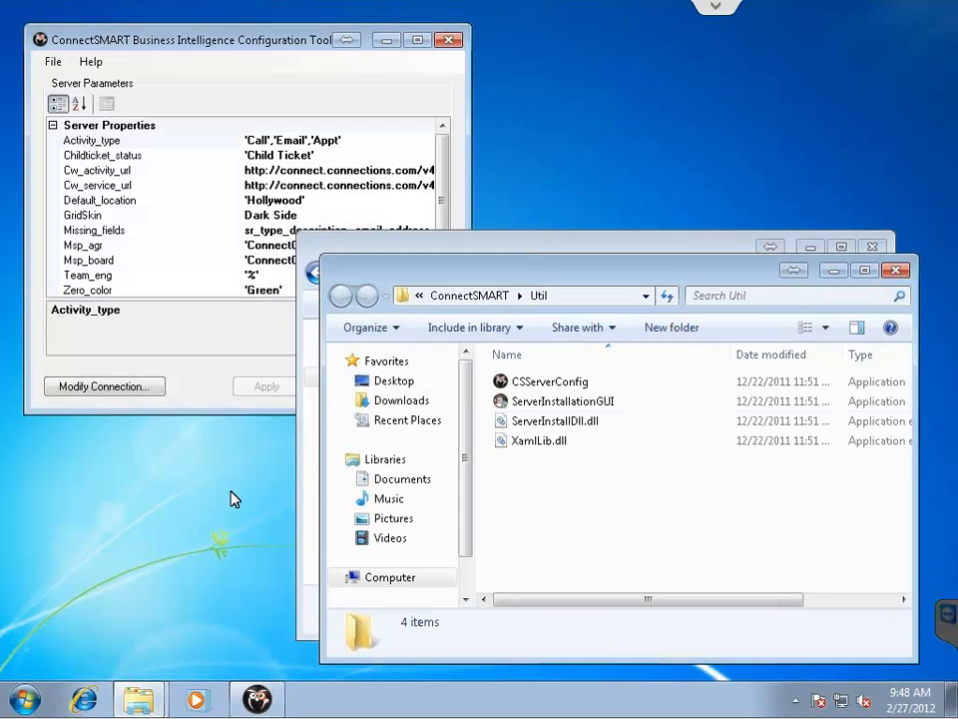
Run ServerInstallationGUI as administrator and allow it to make changes.
{"action": "left_click", "coordinate": [557, 403]}
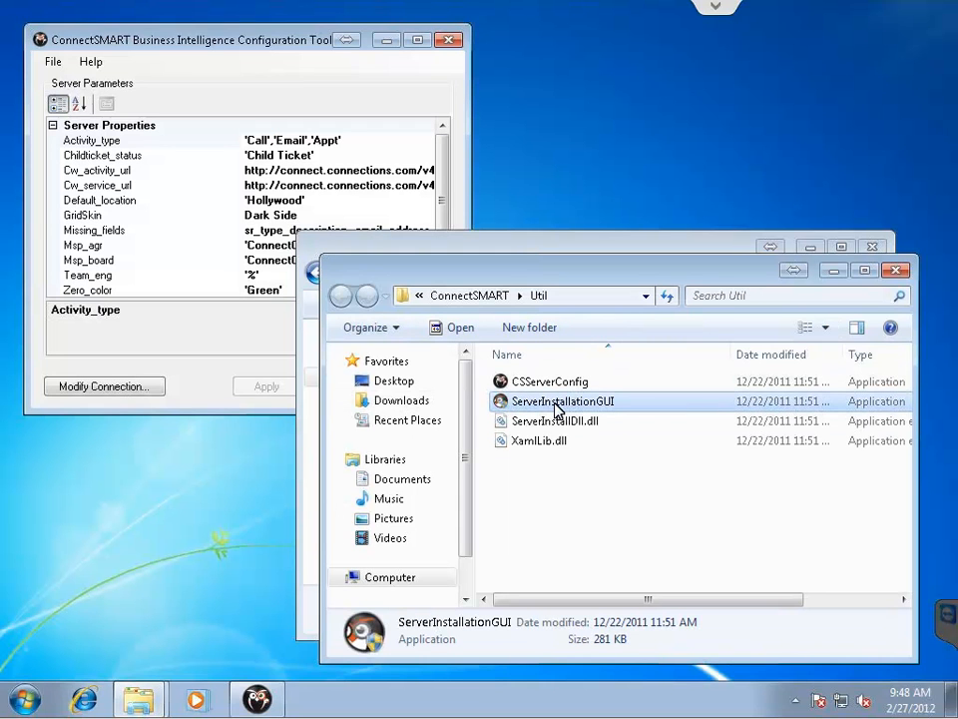
{"action": "right_click", "coordinate": [557, 410]}
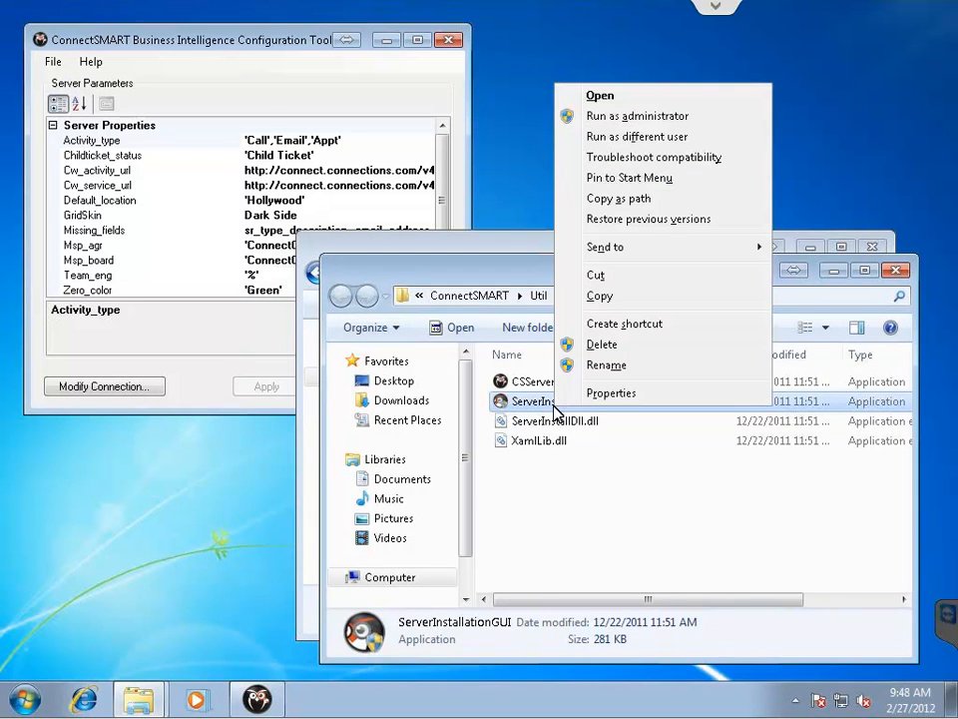
{"action": "left_click", "coordinate": [665, 118]}
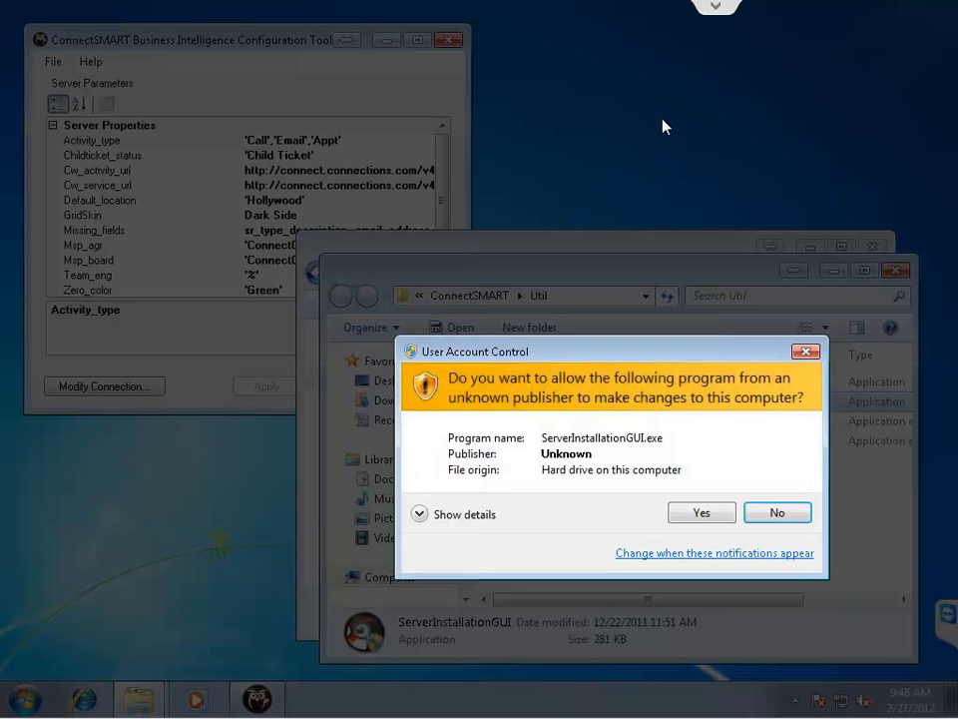
{"action": "left_click", "coordinate": [703, 514]}
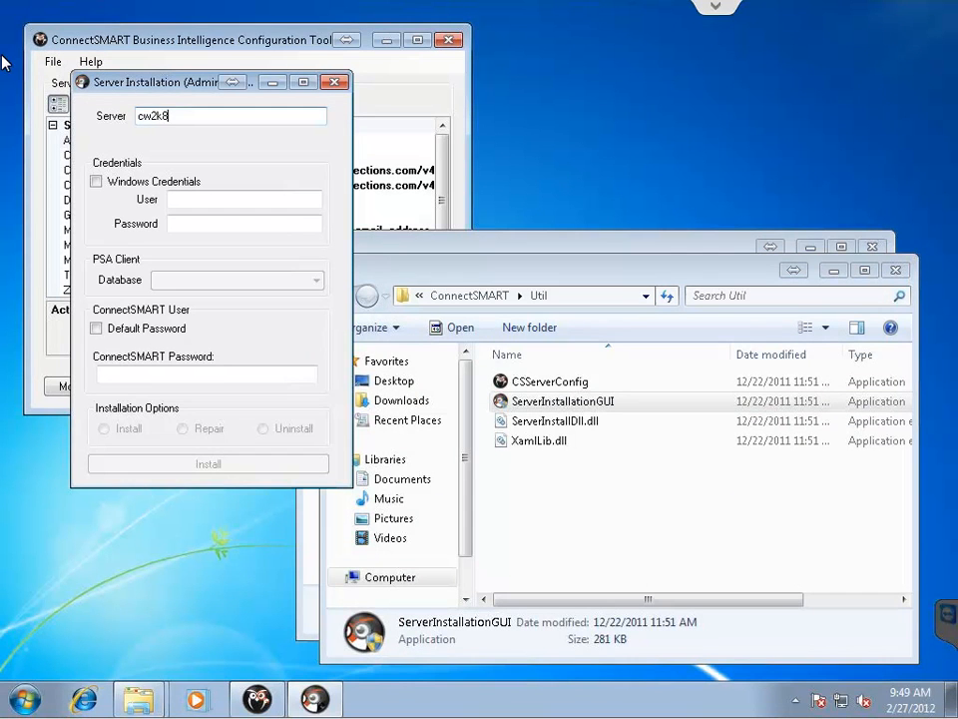
Enter the SQL user name sa and its password, retyping the password after a login-failed error.
{"action": "key", "text": "Tab"}
{"action": "type", "text": "con"}
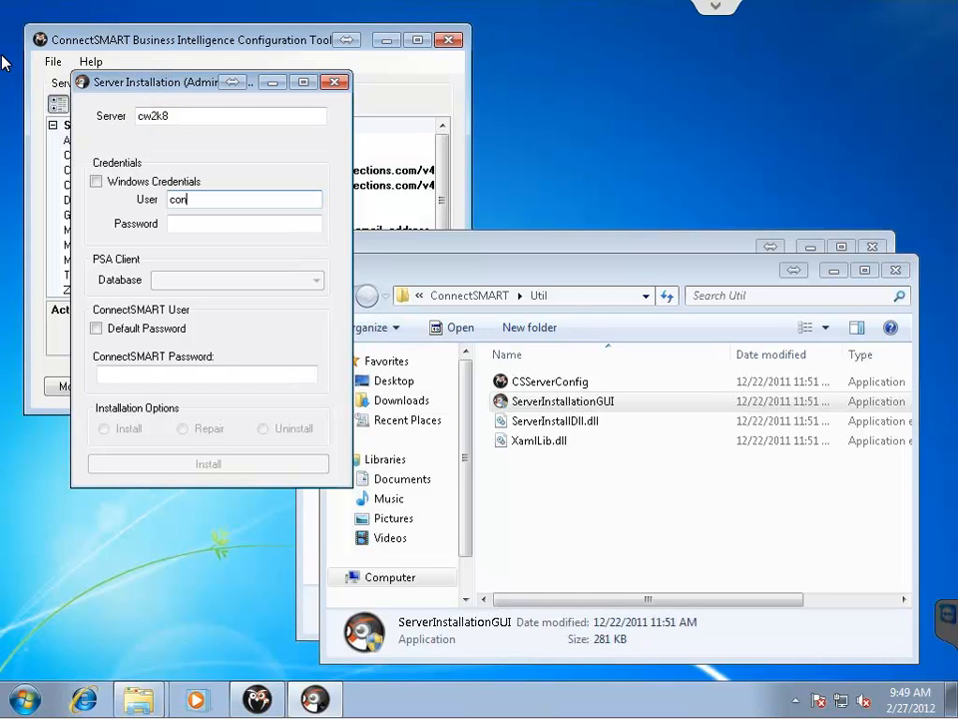
{"action": "type", "text": "nect"}
{"action": "key", "text": "shift+Home"}
{"action": "type", "text": "sa"}
{"action": "key", "text": "Tab"}
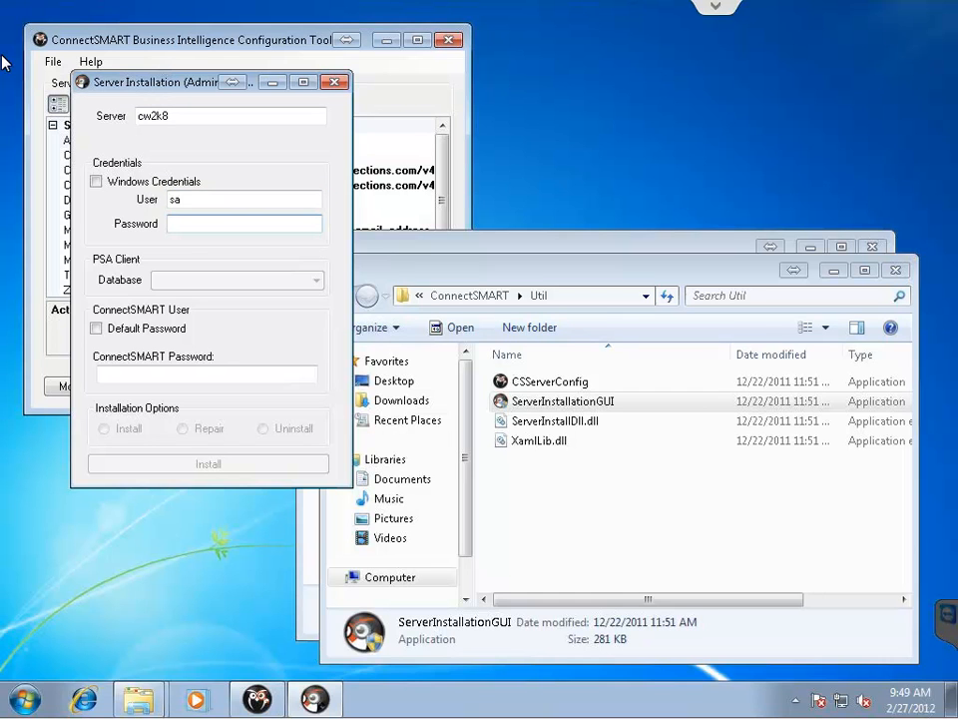
{"action": "type", "text": "p"}
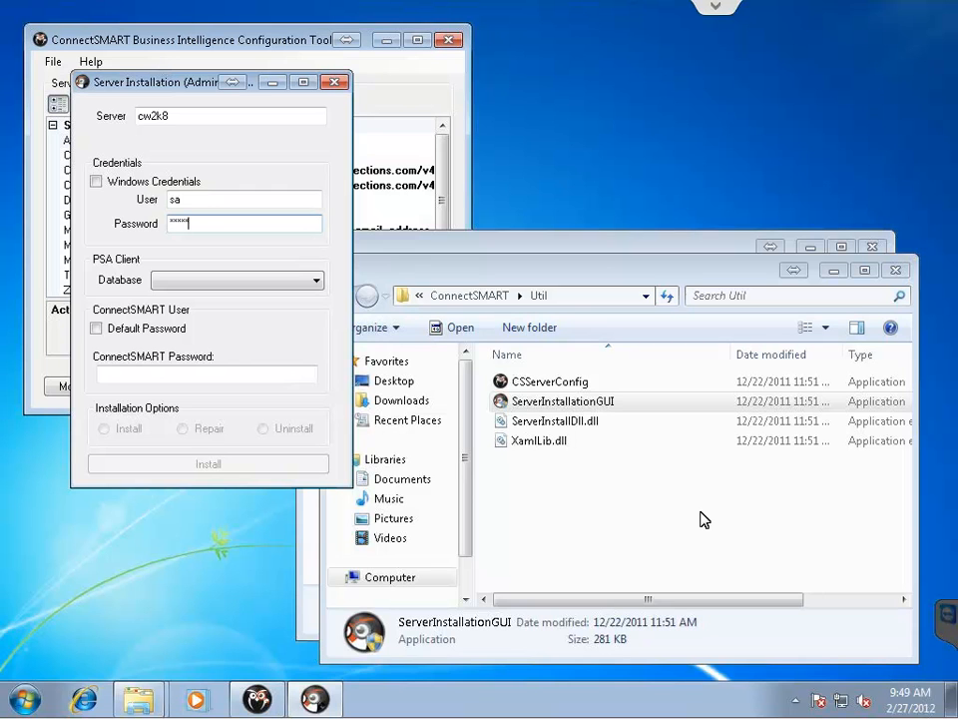
{"action": "key", "text": "Tab"}
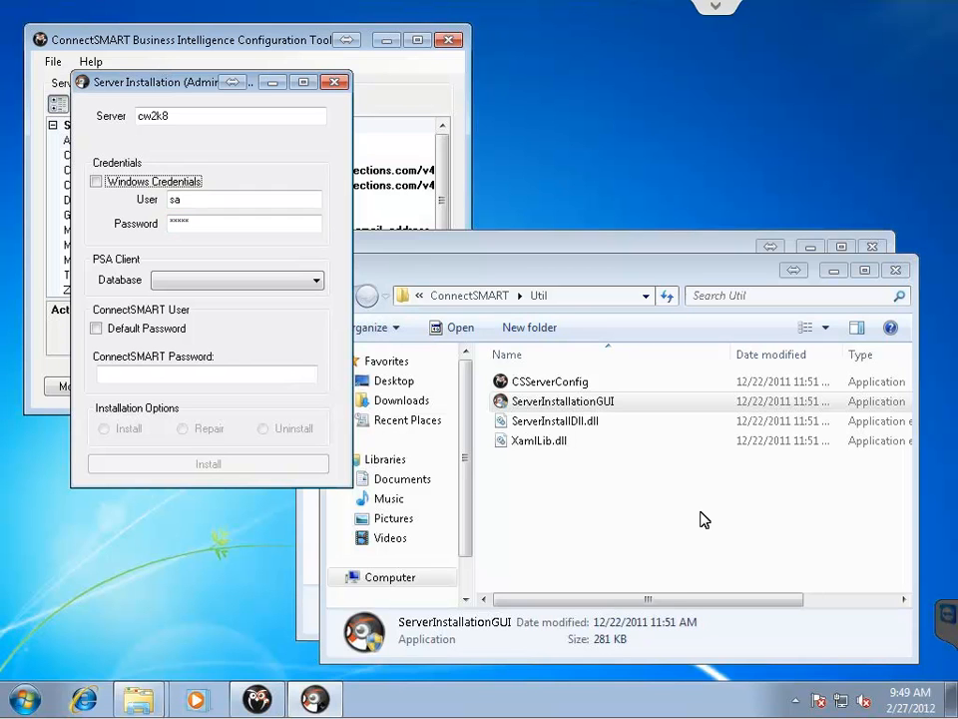
{"action": "left_click", "coordinate": [289, 287]}
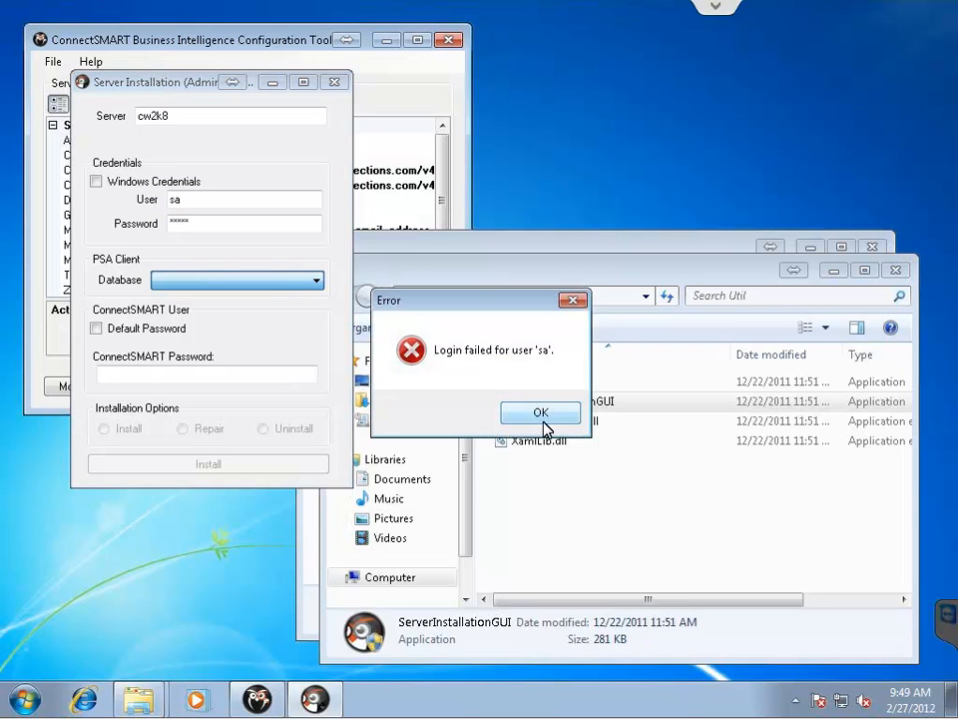
{"action": "left_click", "coordinate": [540, 414]}
{"action": "left_click", "coordinate": [259, 225]}
{"action": "left_click_drag", "start_coordinate": [254, 230], "coordinate": [139, 214]}
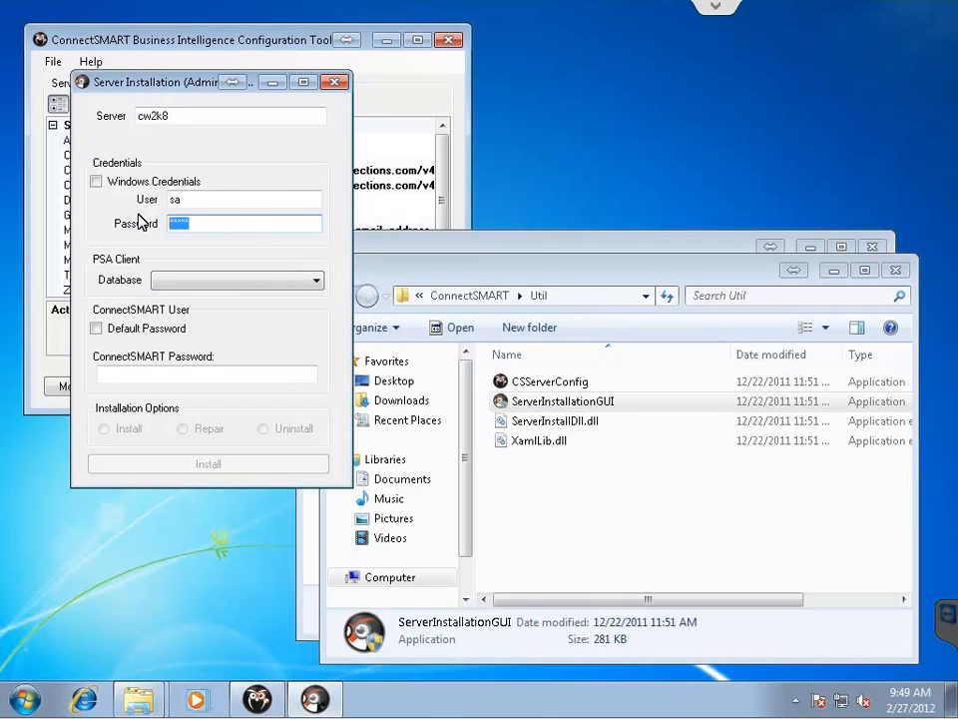
{"action": "type", "text": "*"}
{"action": "key", "text": "Tab"}
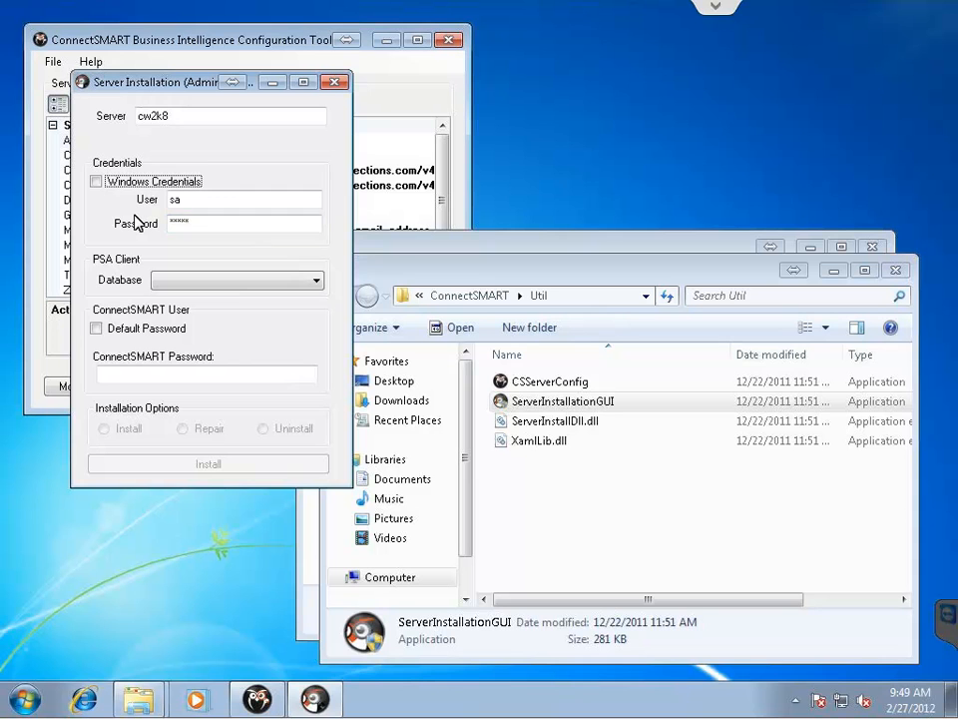
Choose the cwwebapp_connections database, enter a ConnectSMART password, and run Install.
{"action": "left_click", "coordinate": [298, 282]}
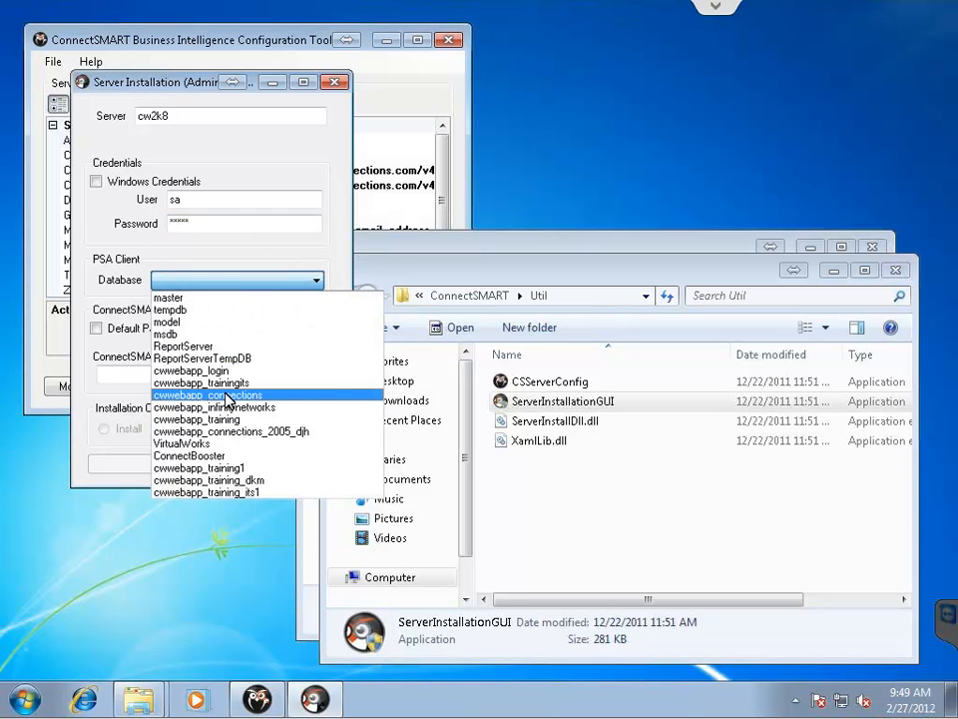
{"action": "left_click", "coordinate": [228, 394]}
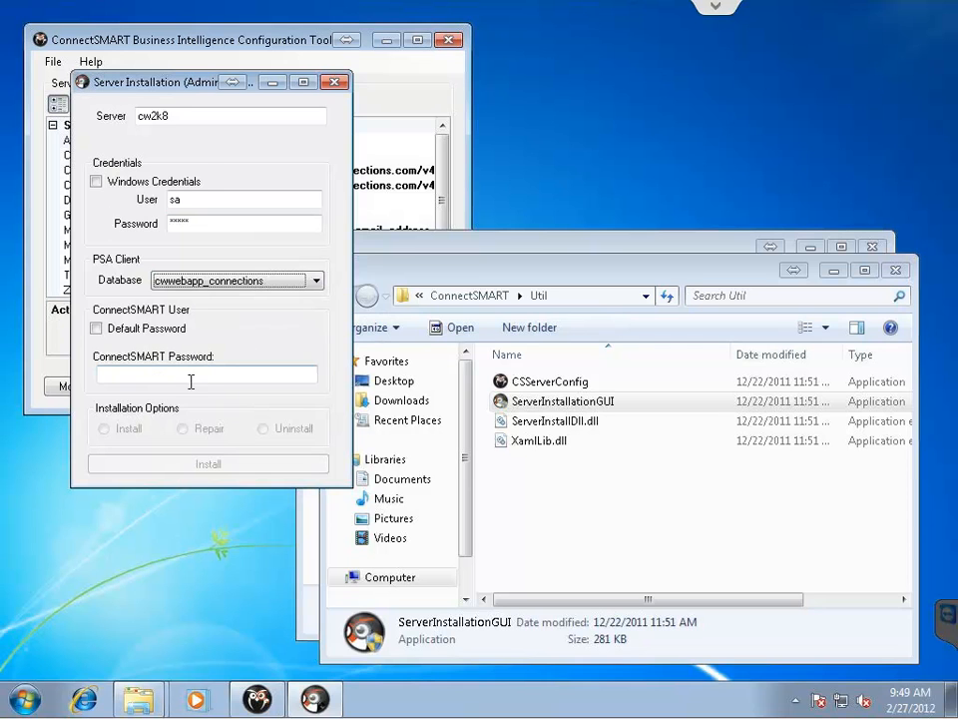
{"action": "left_click", "coordinate": [97, 330]}
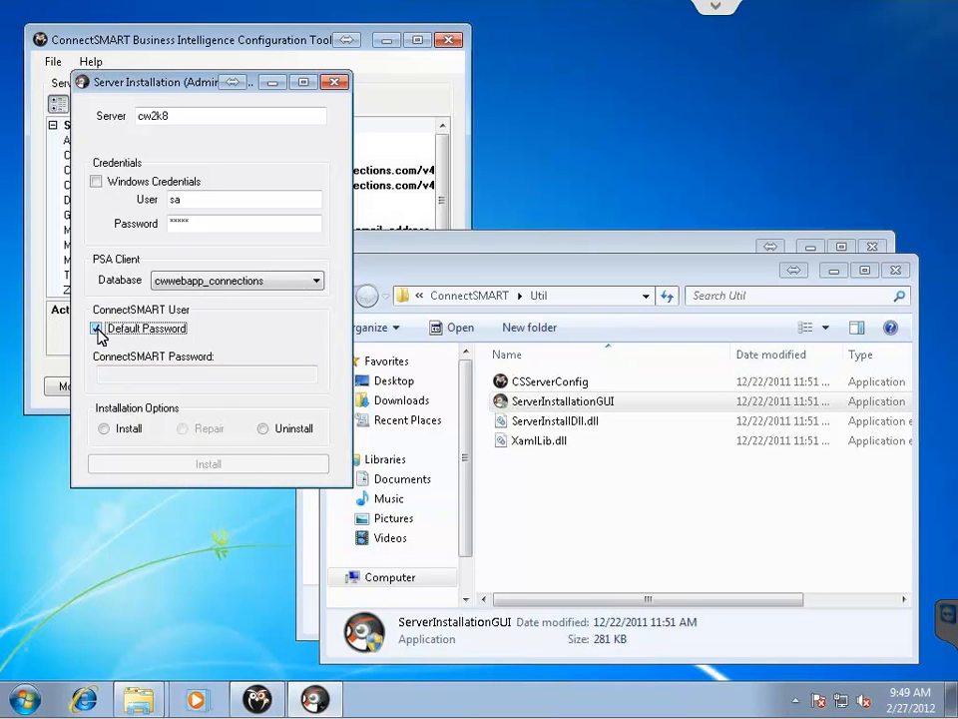
{"action": "left_click", "coordinate": [97, 329]}
{"action": "left_click", "coordinate": [167, 378]}
{"action": "type", "text": "p"}
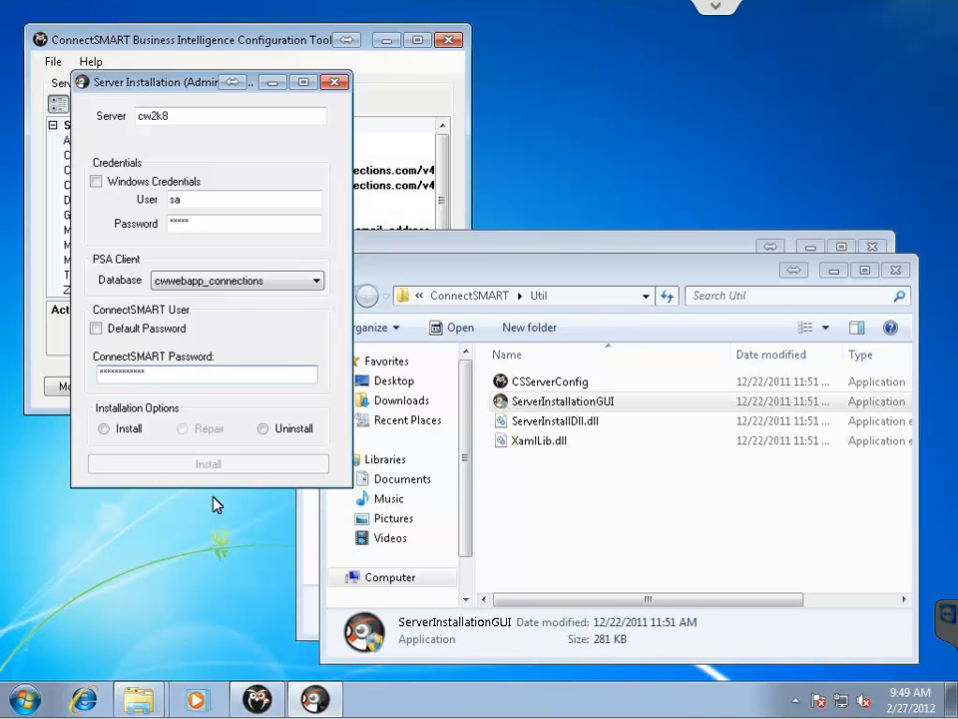
{"action": "left_click", "coordinate": [105, 429]}
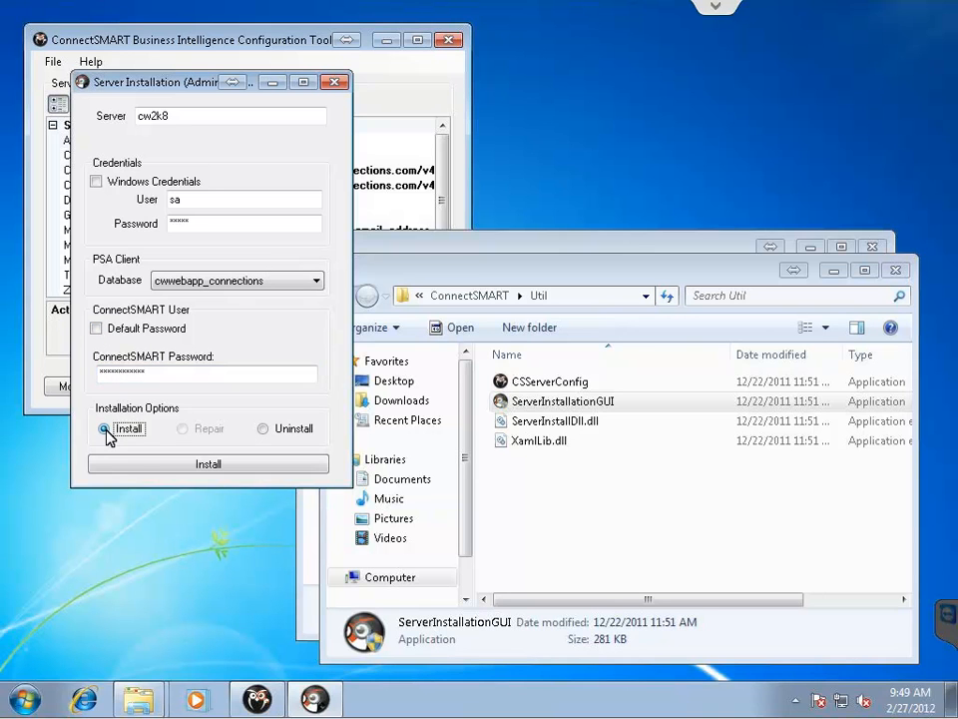
{"action": "left_click", "coordinate": [240, 473]}
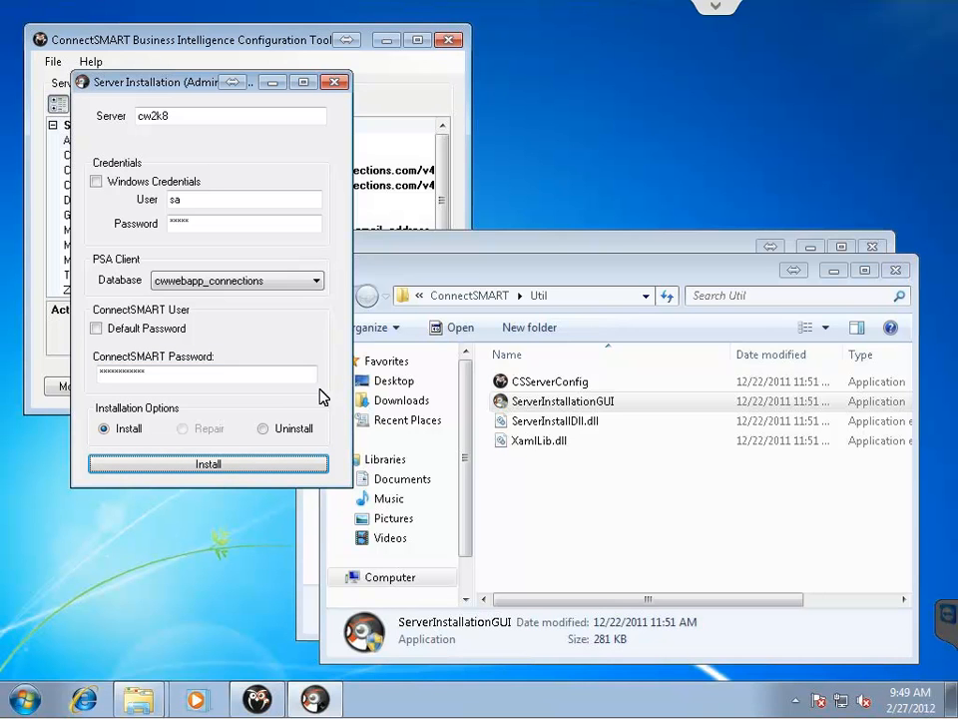
Close the Server Installation window and confirm the program installed correctly.
{"action": "left_click", "coordinate": [335, 82]}
{"action": "left_click_drag", "start_coordinate": [111, 40], "coordinate": [142, 36]}
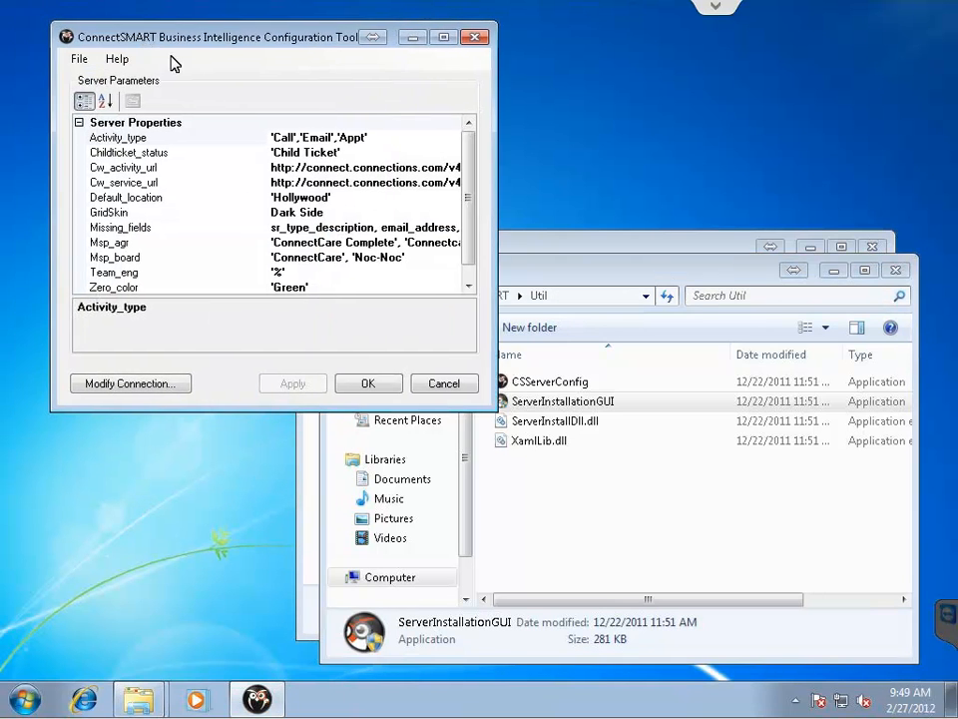
{"action": "left_click", "coordinate": [132, 384]}
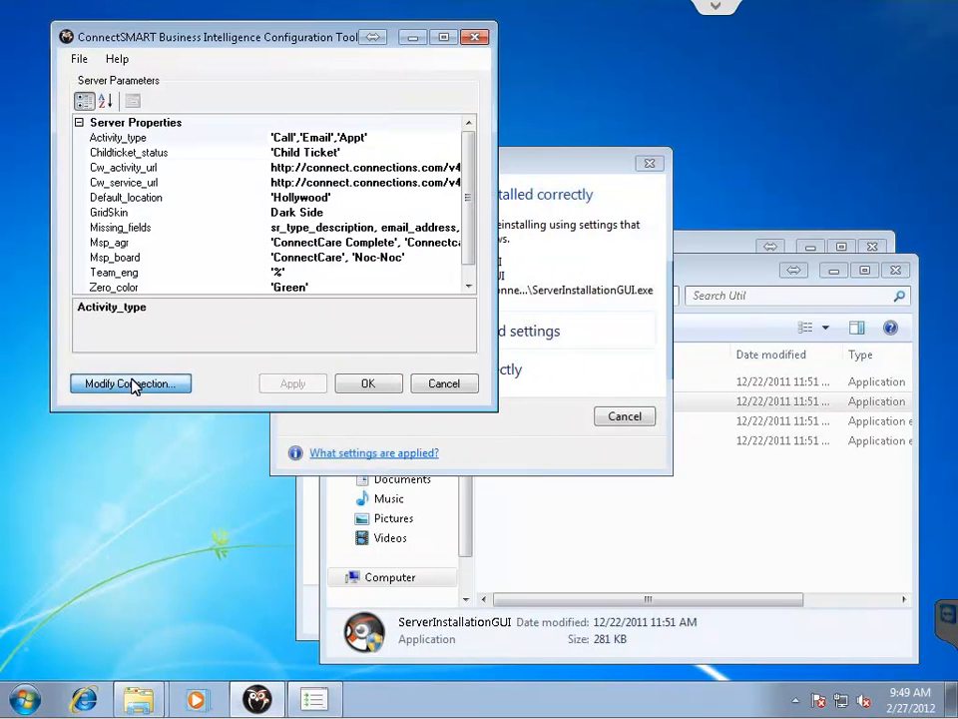
{"action": "left_click", "coordinate": [556, 397]}
{"action": "left_click", "coordinate": [551, 385]}
Connect to server cw2k8 with SQL credentials and the cwwebapp_connections database, testing it successfully.
{"action": "left_click", "coordinate": [117, 385]}
{"action": "type", "text": "cw2k8"}
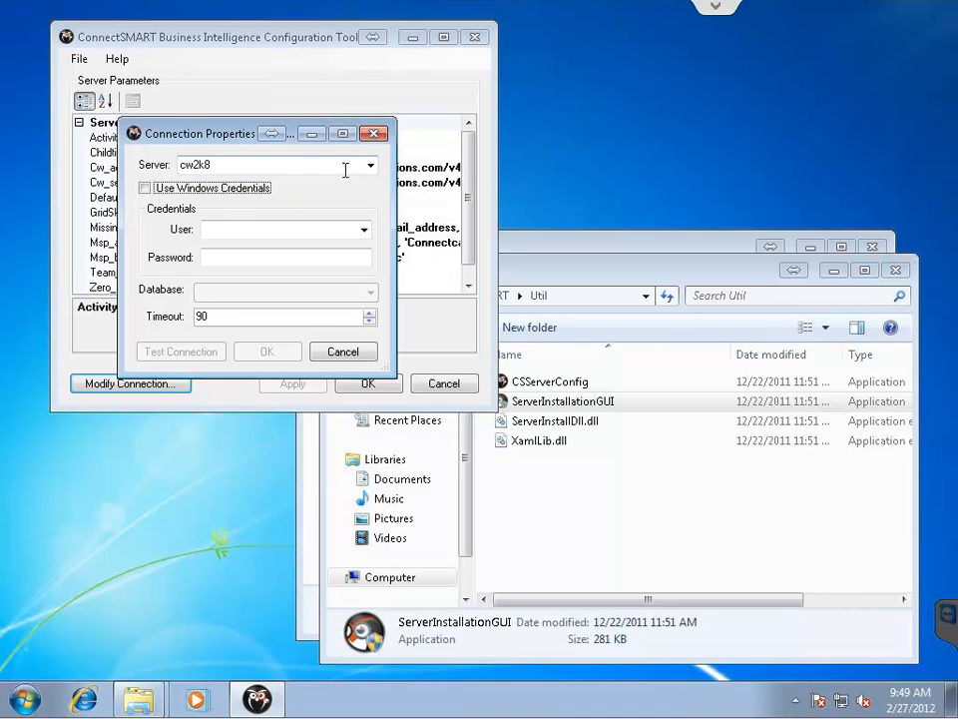
{"action": "left_click", "coordinate": [268, 224]}
{"action": "type", "text": "connectsmart"}
{"action": "key", "text": "Tab"}
{"action": "type", "text": "***"}
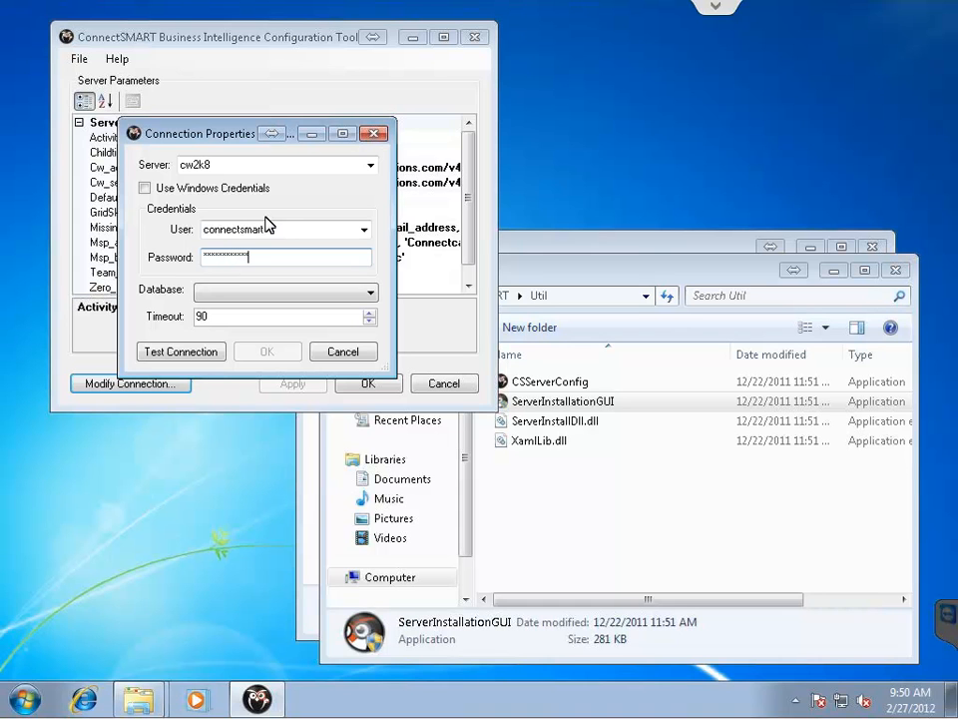
{"action": "left_click", "coordinate": [369, 292]}
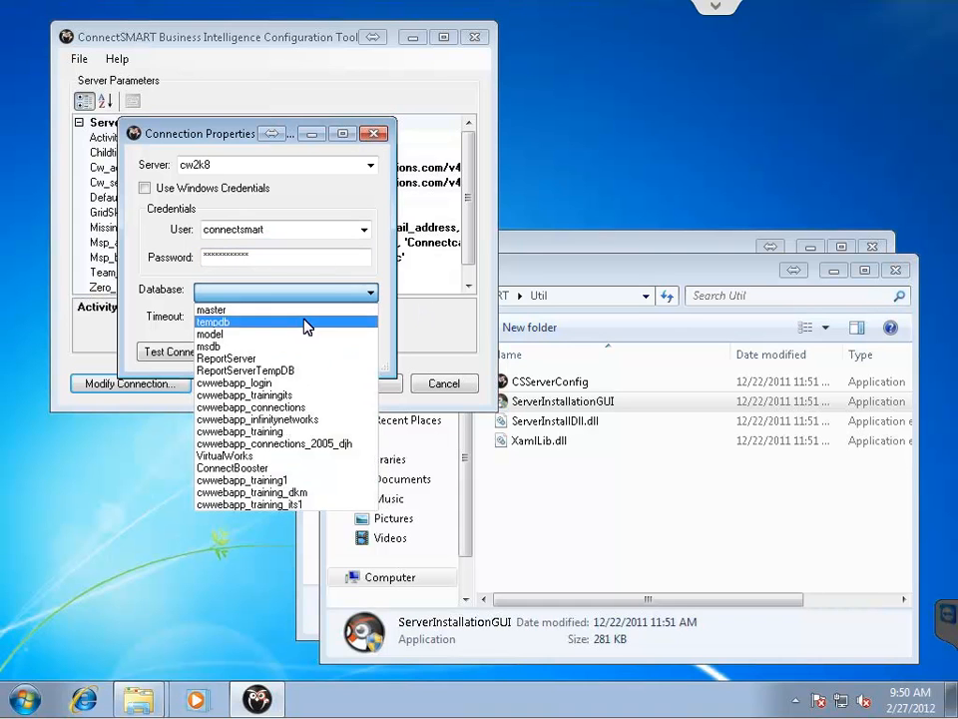
{"action": "left_click", "coordinate": [290, 407]}
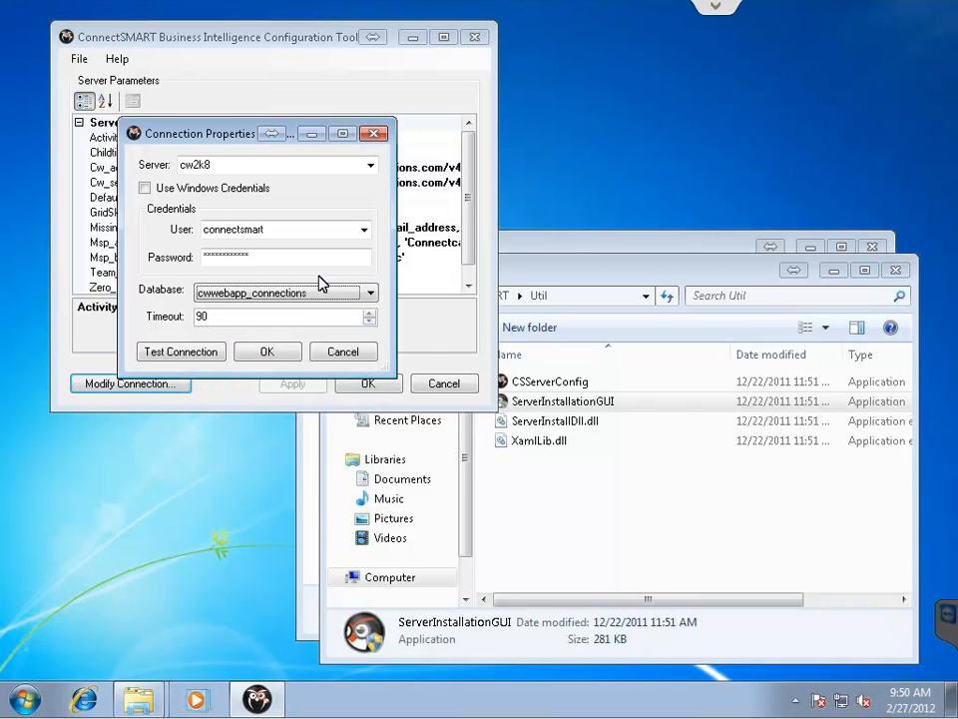
{"action": "left_click", "coordinate": [184, 355]}
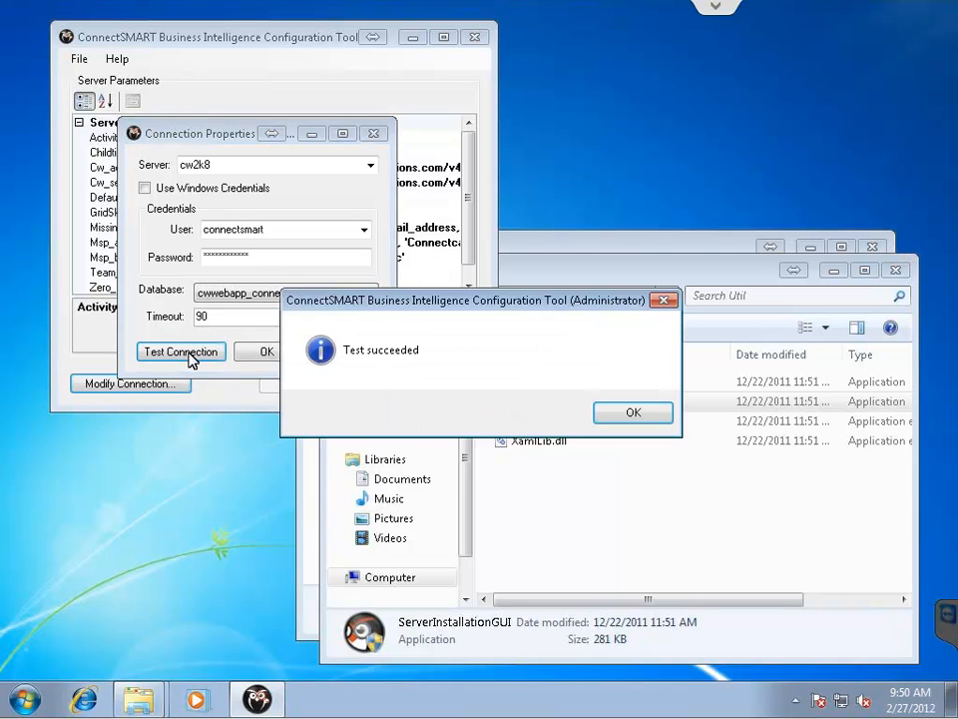
{"action": "left_click", "coordinate": [605, 415]}
{"action": "left_click", "coordinate": [272, 351]}
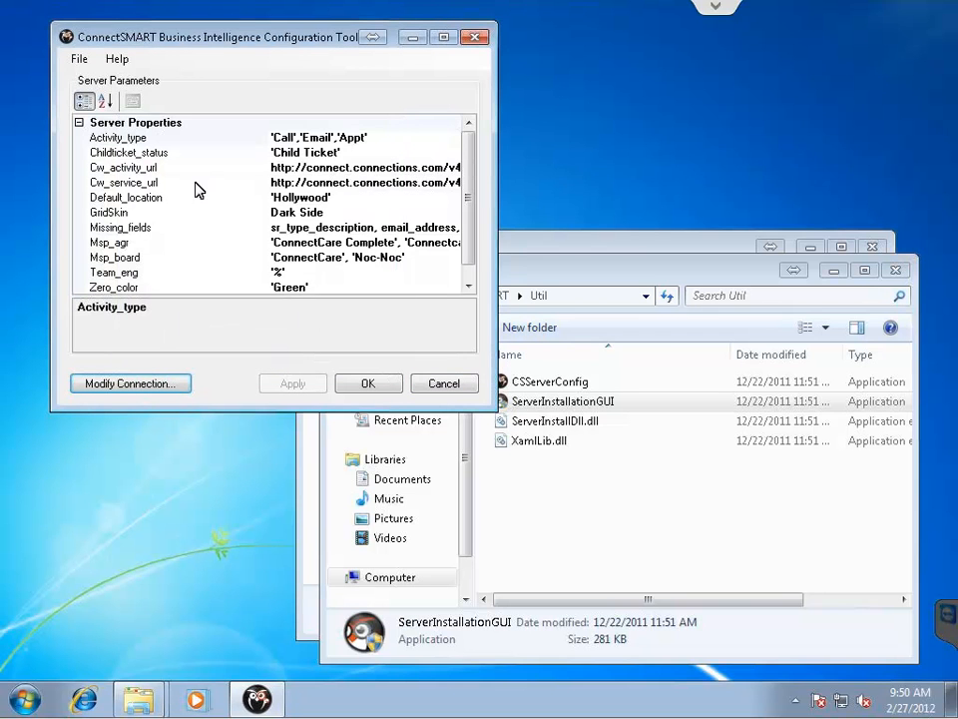
Change the Cw_activity_url and Cw_service_url domains to yourcompany.com.
{"action": "left_click", "coordinate": [430, 167]}
{"action": "left_click_drag", "start_coordinate": [443, 167], "coordinate": [363, 183]}
{"action": "type", "text": "yourcompany"}
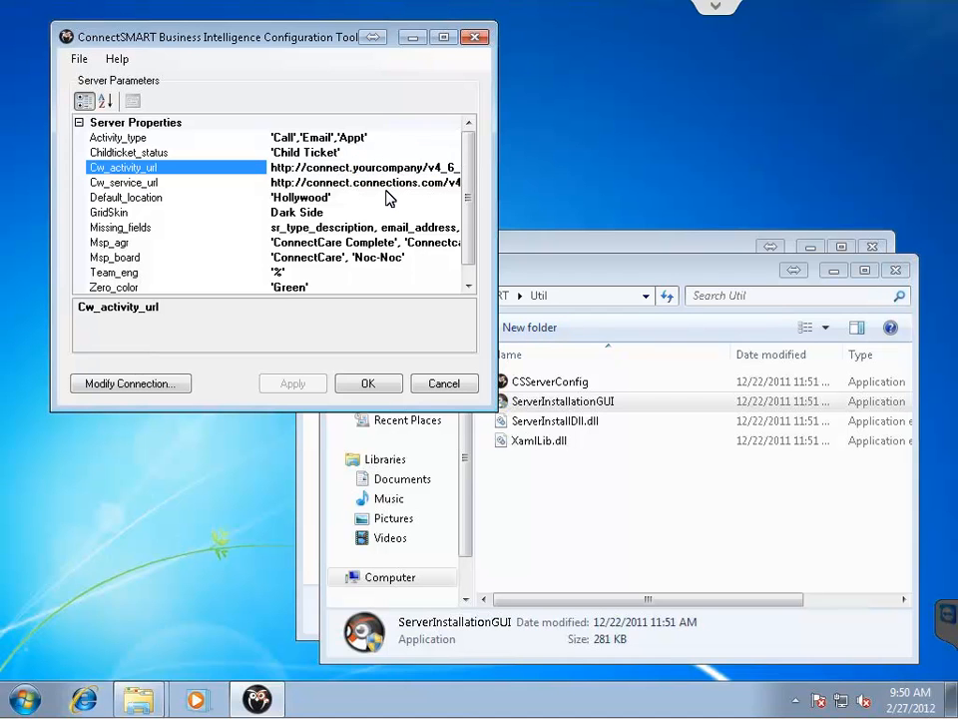
{"action": "type", "text": ".com"}
{"action": "key", "text": "shift+Home"}
{"action": "key", "text": "ctrl+c"}
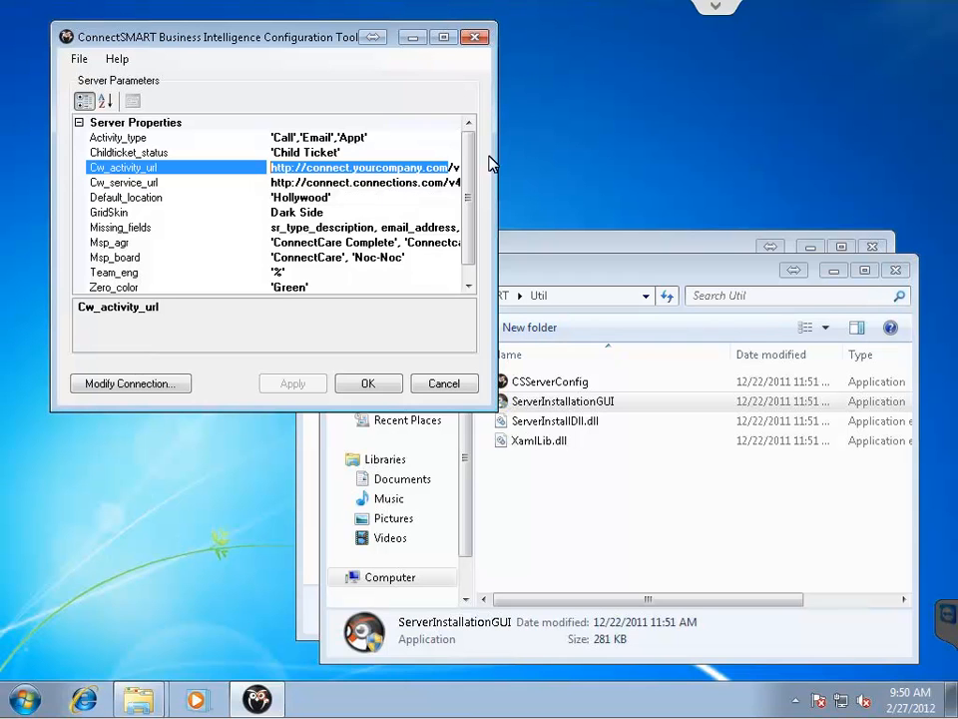
{"action": "left_click", "coordinate": [447, 184]}
{"action": "key", "text": "shift+Home"}
{"action": "key", "text": "ctrl+v"}
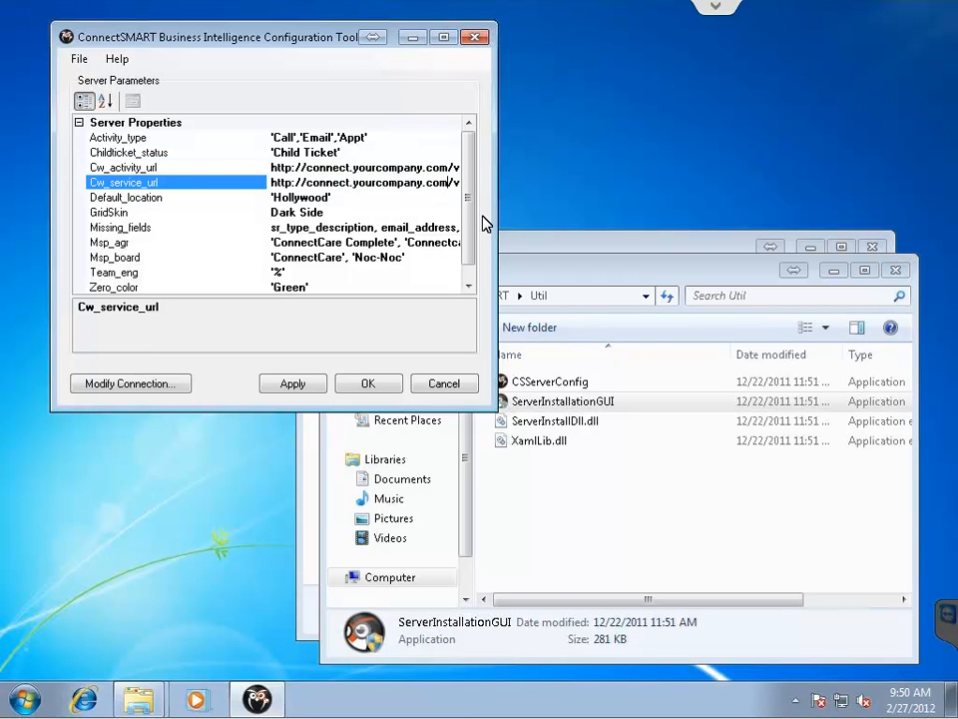
Replace the Default_location value Hollywood with 'New York'.
{"action": "left_click", "coordinate": [296, 199]}
{"action": "key", "text": "Home"}
{"action": "key", "text": "Right"}
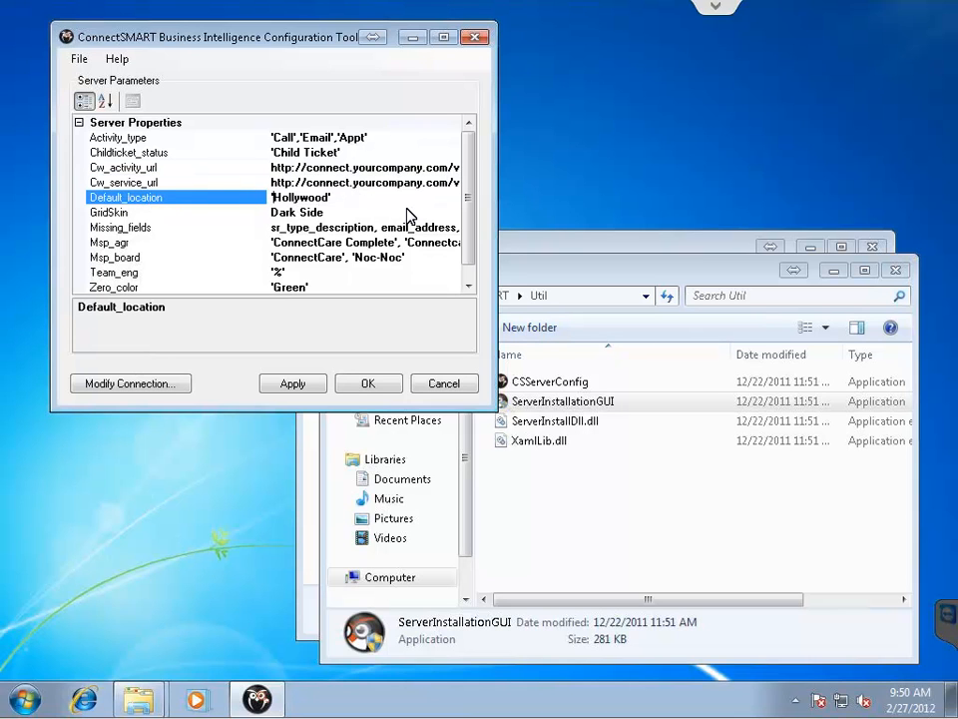
{"action": "key", "text": "shift+End"}
{"action": "key", "text": "shift+Left"}
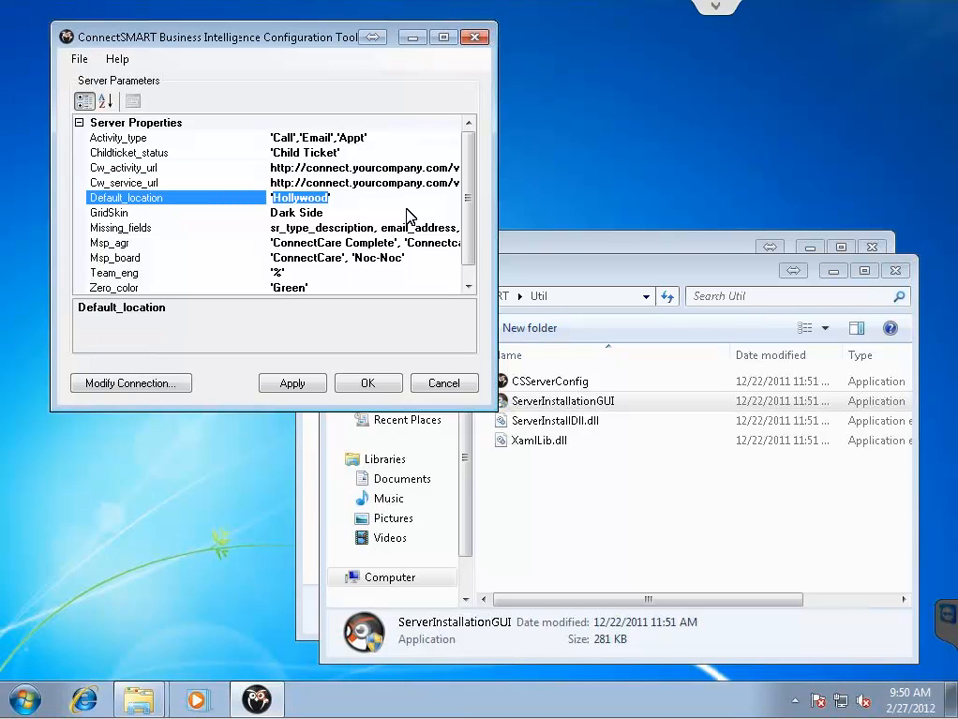
{"action": "type", "text": "New "}
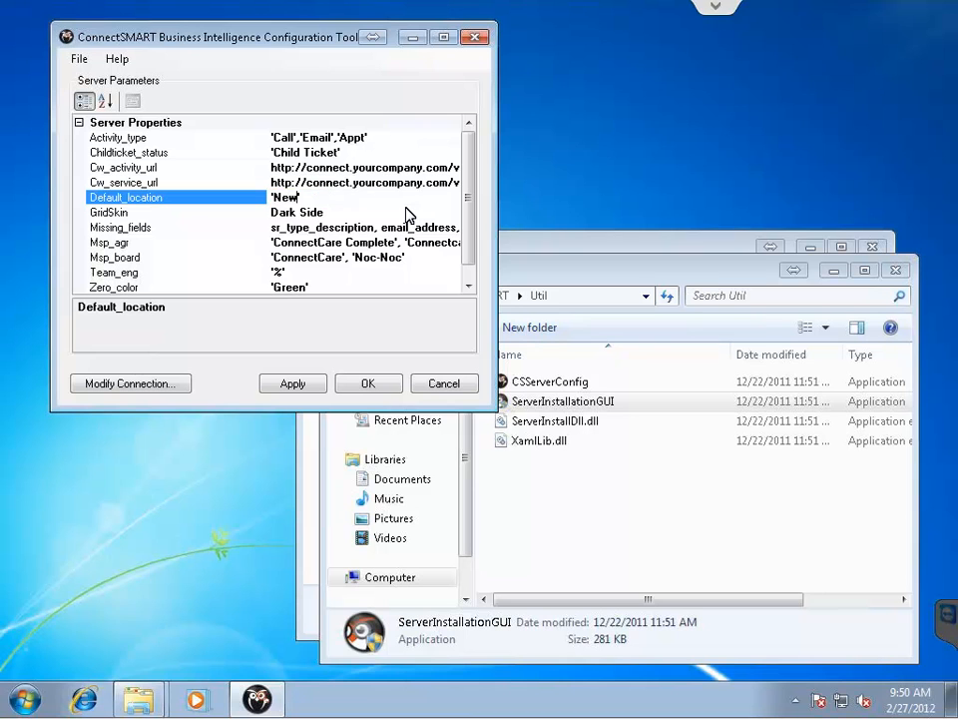
{"action": "type", "text": "York"}
Set Msp_agr to 'Gold','Silver' and Msp_board to 'Professional Services','Helpdesk'.
{"action": "left_click", "coordinate": [340, 242]}
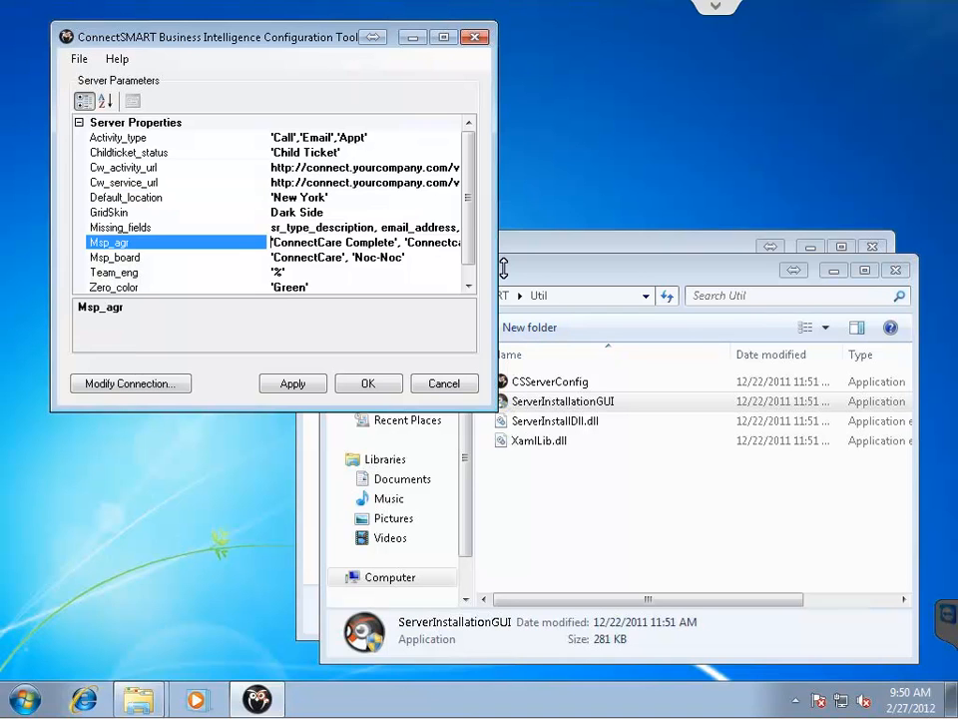
{"action": "key", "text": "ctrl+a"}
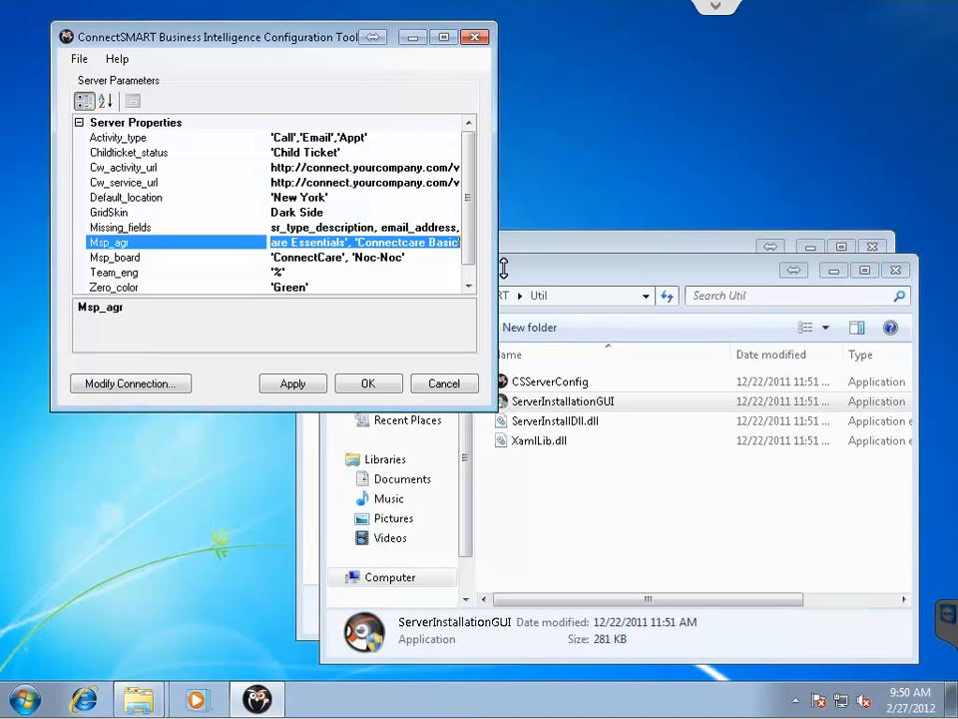
{"action": "type", "text": "'Gold',"}
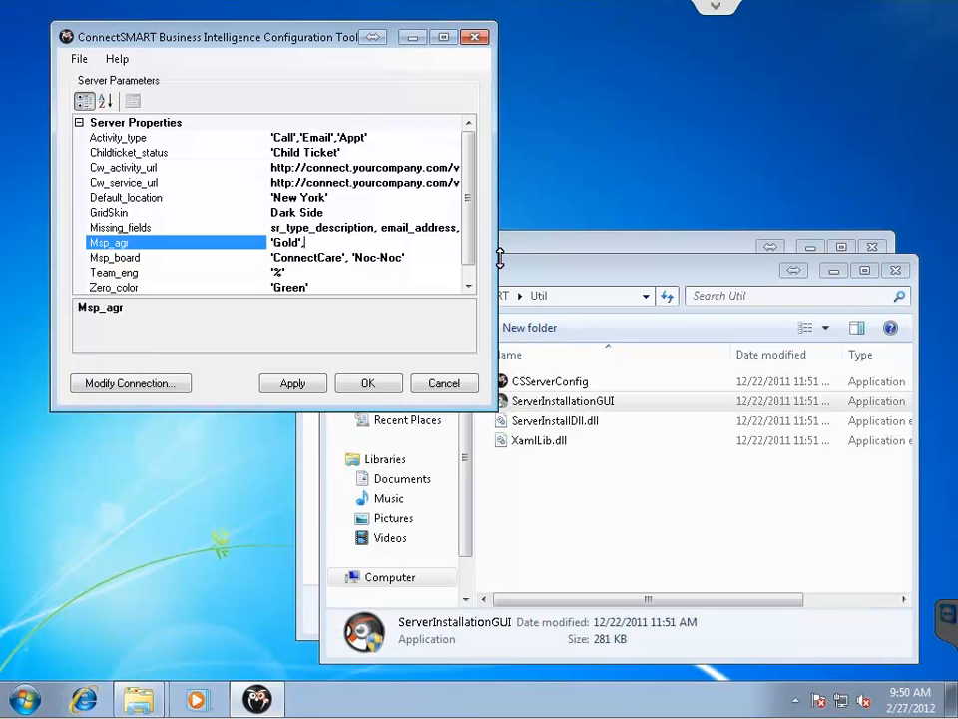
{"action": "type", "text": "'Silver"}
{"action": "left_click", "coordinate": [444, 261]}
{"action": "key", "text": "ctrl+a"}
{"action": "type", "text": "'Pro"}
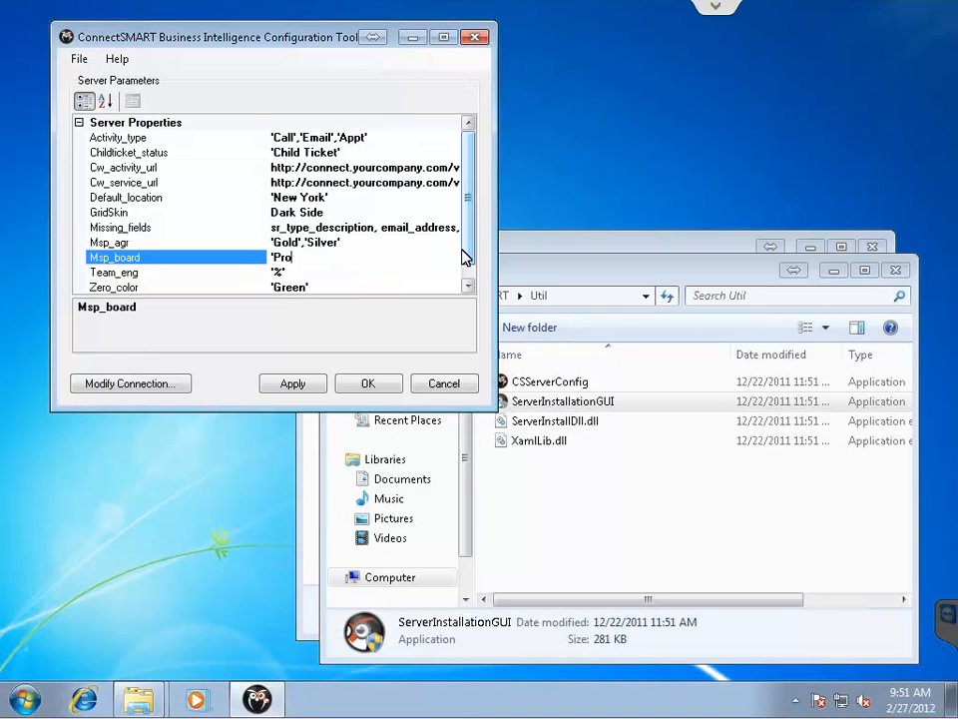
{"action": "type", "text": "fessional Servic"}
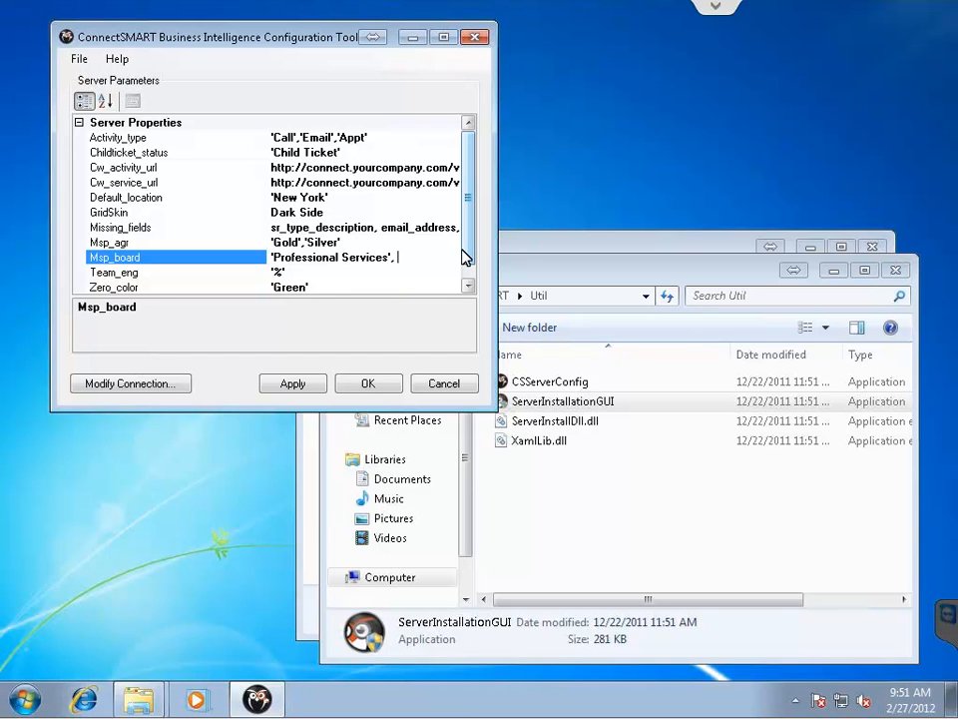
{"action": "type", "text": "es','Helpdesk"}
Enter the engineer usernames in Team_eng and apply the server properties.
{"action": "left_click", "coordinate": [341, 274]}
{"action": "double_click", "coordinate": [343, 276]}
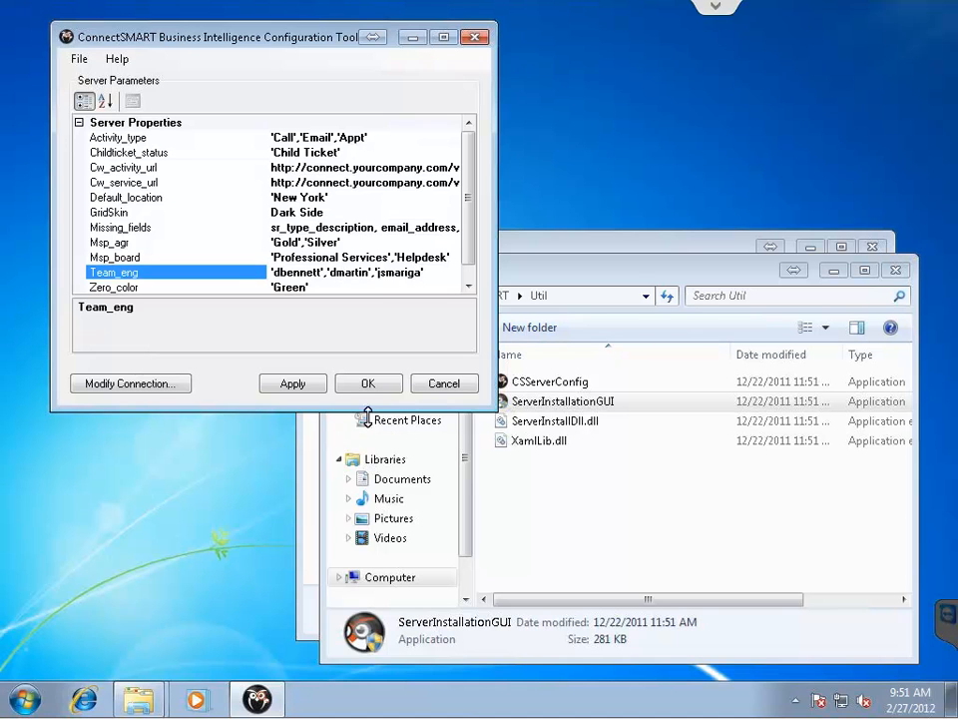
{"action": "left_click", "coordinate": [291, 385]}
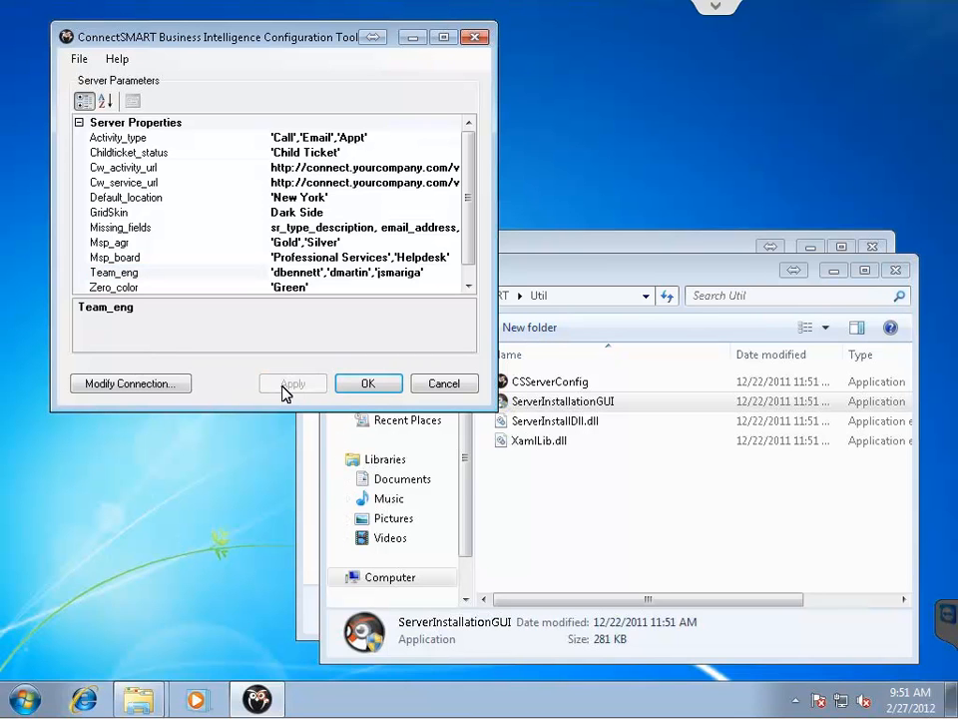
Generate SoftwareFX.BusinessDataProvider.dll.config to the Desktop via Generate Client Config, then close the tool.
{"action": "left_click", "coordinate": [77, 59]}
{"action": "mouse_move", "coordinate": [117, 59]}
{"action": "mouse_move", "coordinate": [76, 60]}
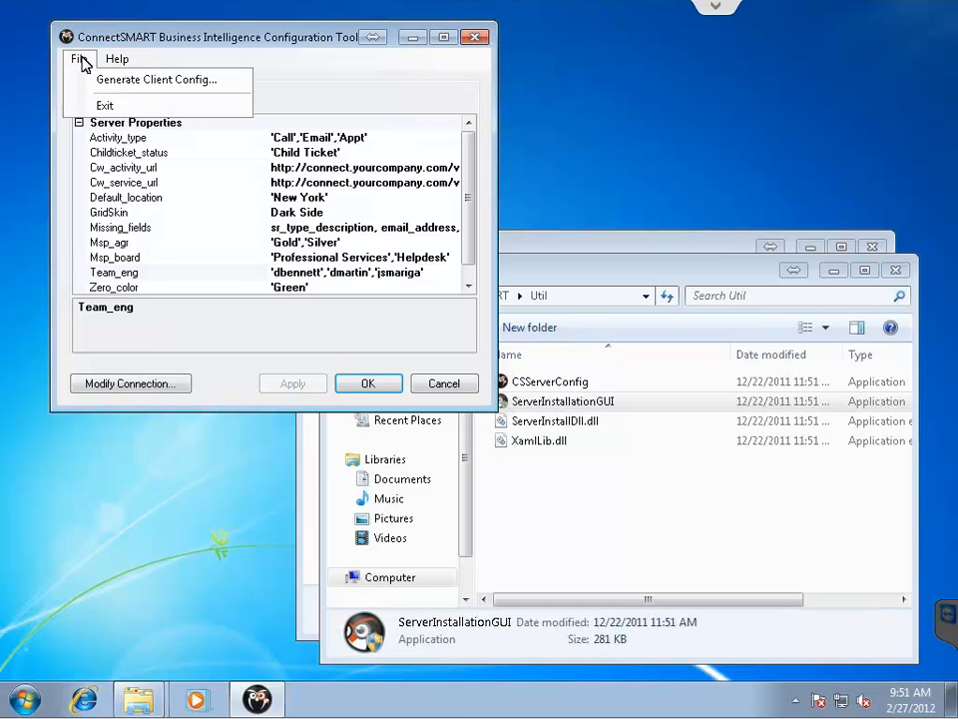
{"action": "left_click", "coordinate": [122, 83]}
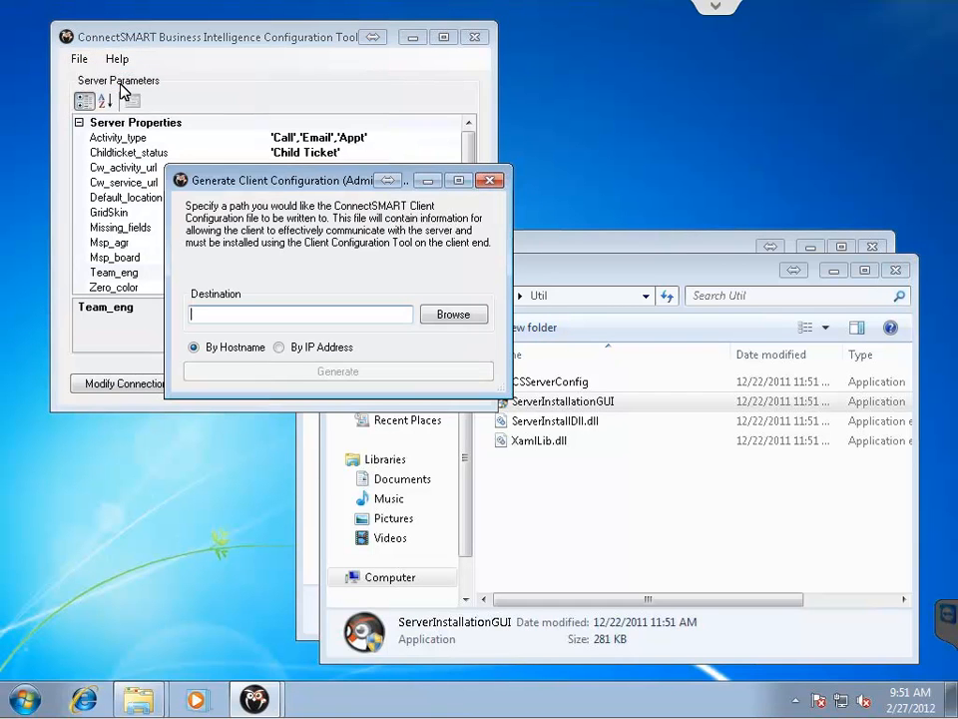
{"action": "left_click", "coordinate": [452, 315]}
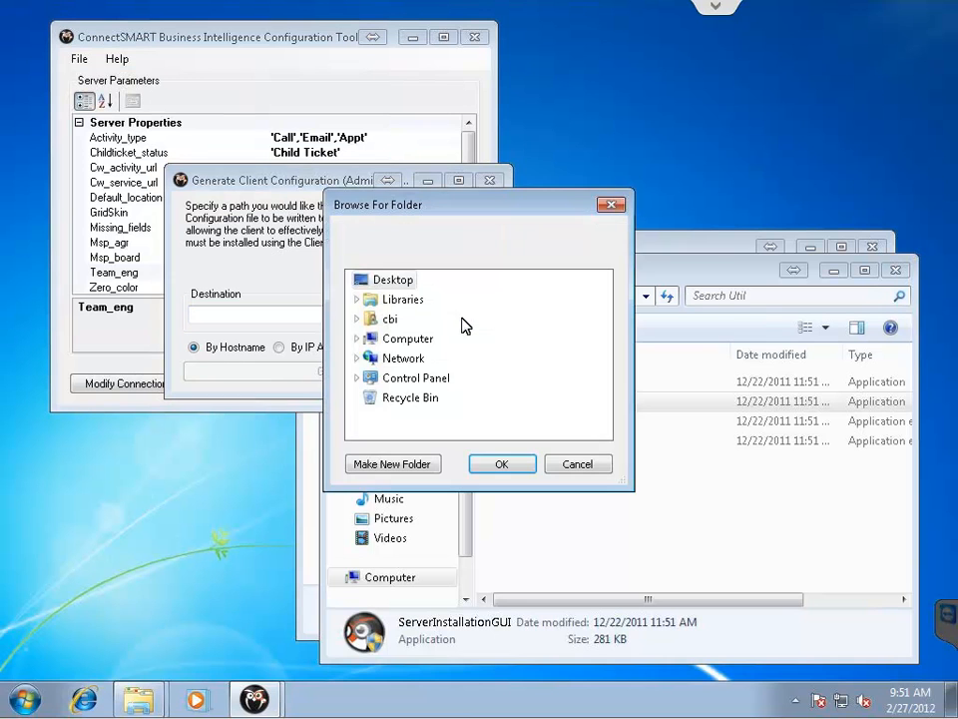
{"action": "left_click", "coordinate": [507, 466]}
{"action": "left_click", "coordinate": [353, 371]}
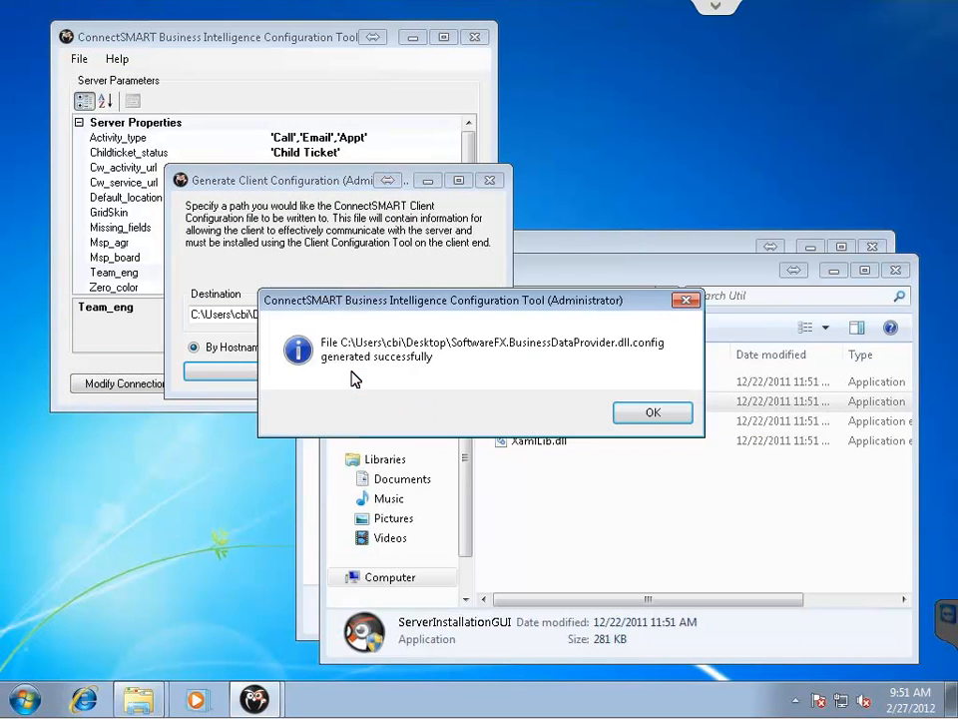
{"action": "left_click", "coordinate": [652, 413]}
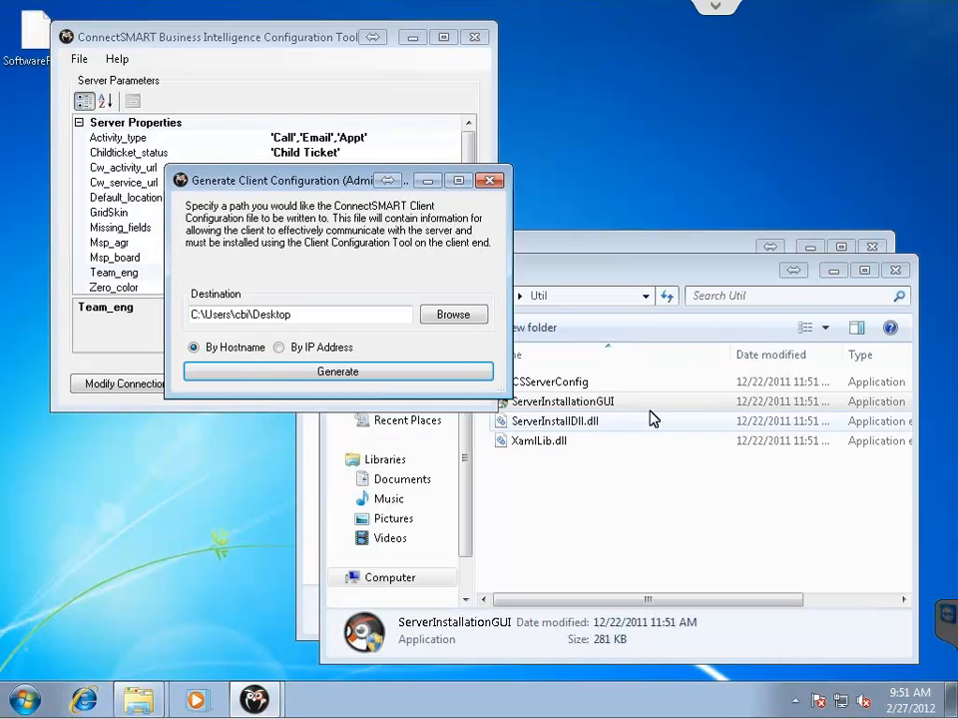
{"action": "left_click", "coordinate": [490, 182]}
{"action": "left_click", "coordinate": [474, 40]}
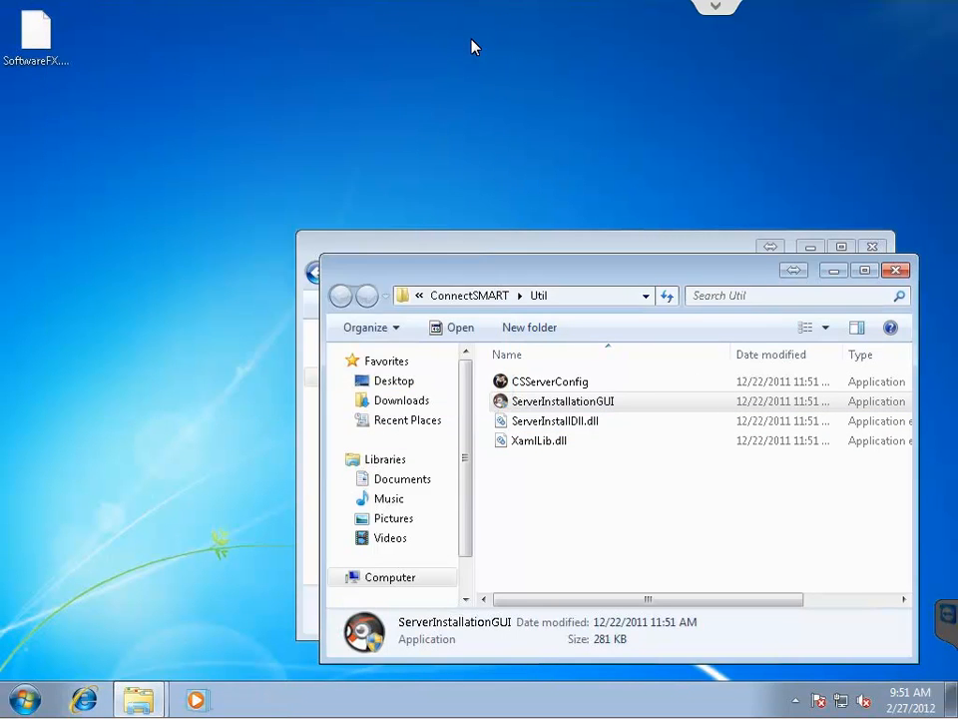
{"action": "left_click_drag", "start_coordinate": [172, 118], "coordinate": [8, 6]}
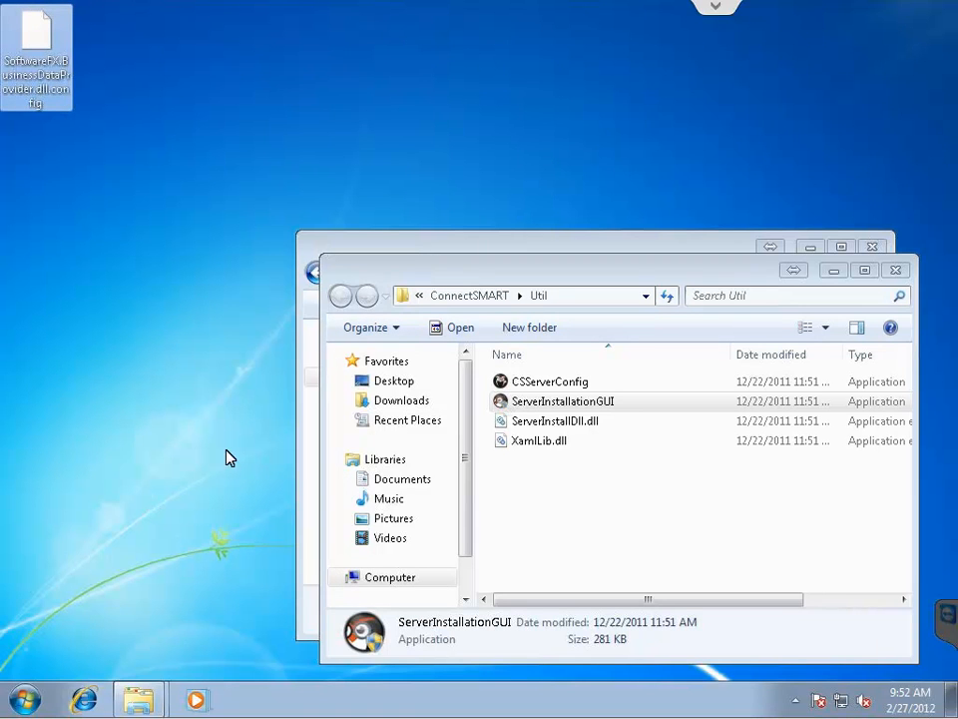
Check in services.msc that Software FX Business Data Service is Started, then close Services and the Util window.
{"action": "left_click", "coordinate": [20, 704]}
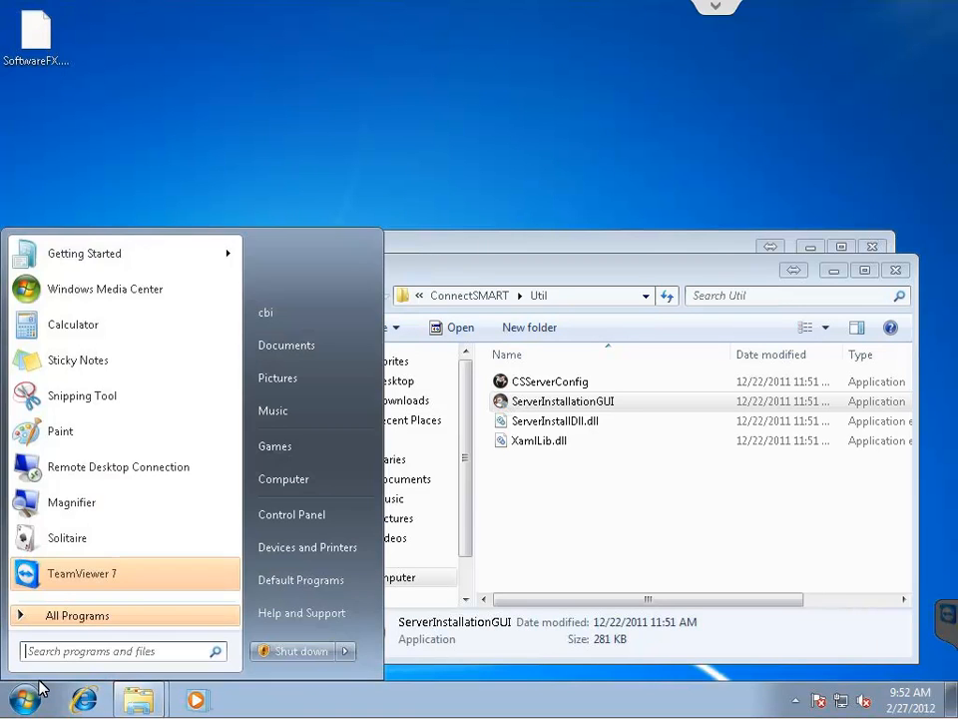
{"action": "type", "text": "services"}
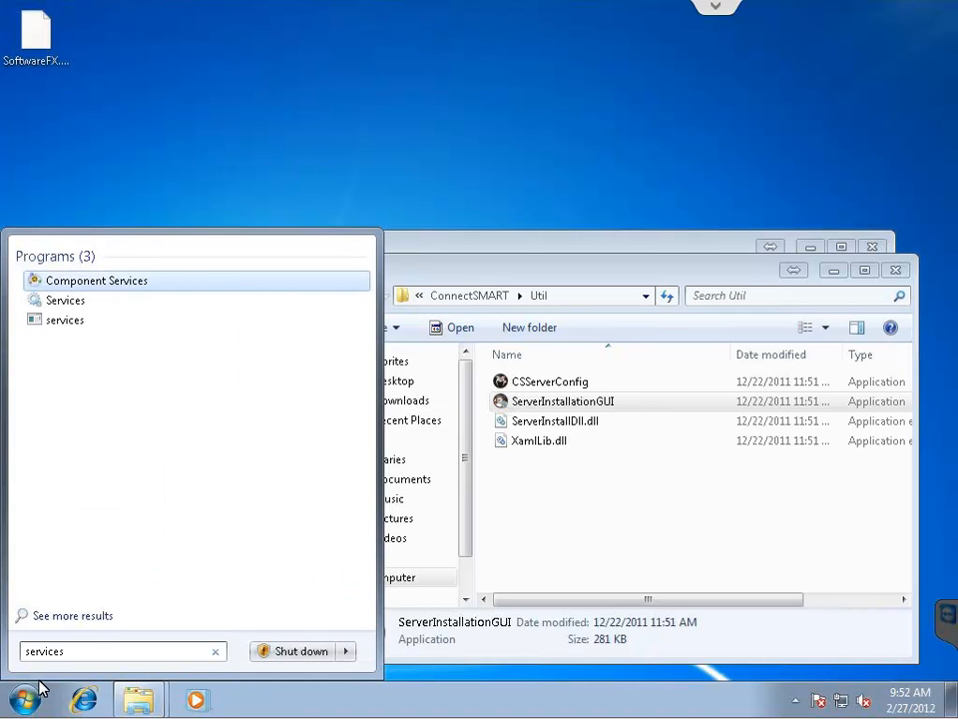
{"action": "type", "text": ".msc"}
{"action": "key", "text": "Return"}
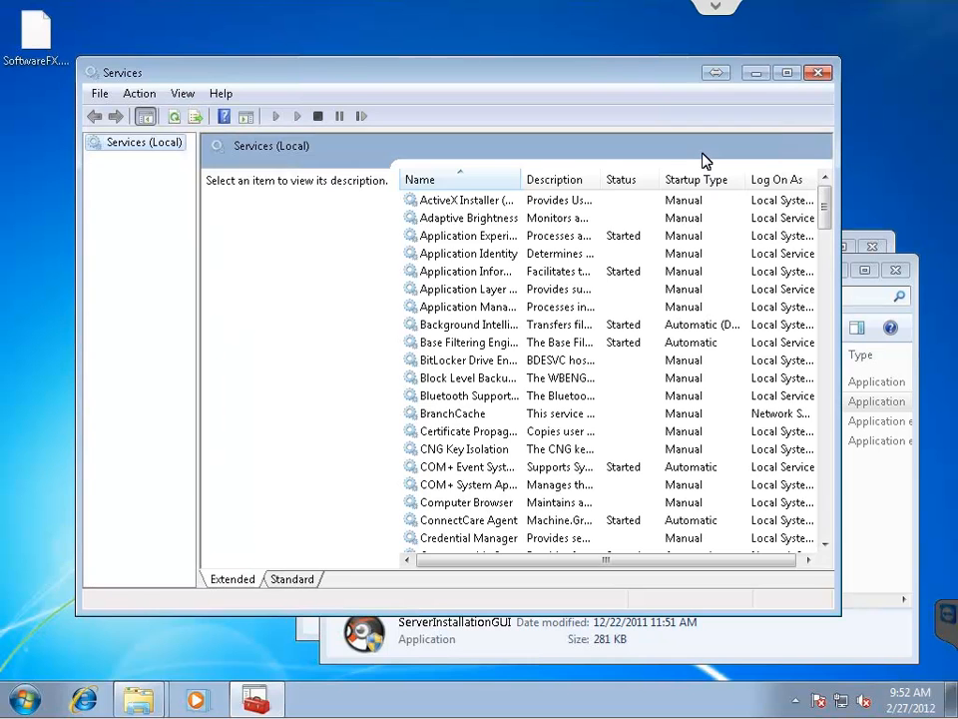
{"action": "left_click", "coordinate": [464, 286]}
{"action": "type", "text": "software"}
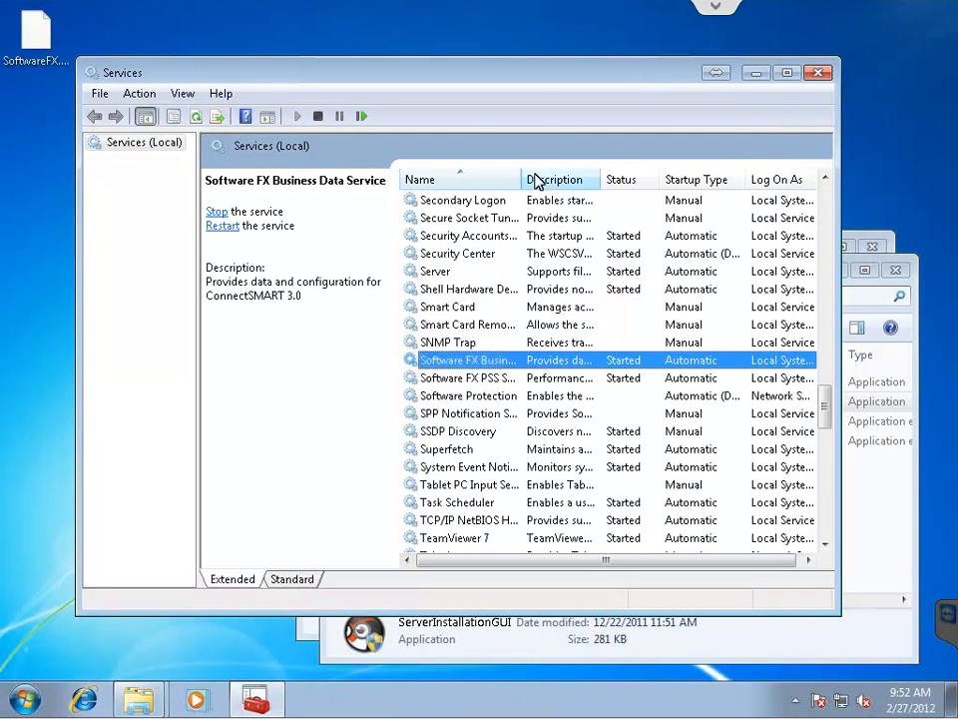
{"action": "left_click_drag", "start_coordinate": [527, 182], "coordinate": [543, 183]}
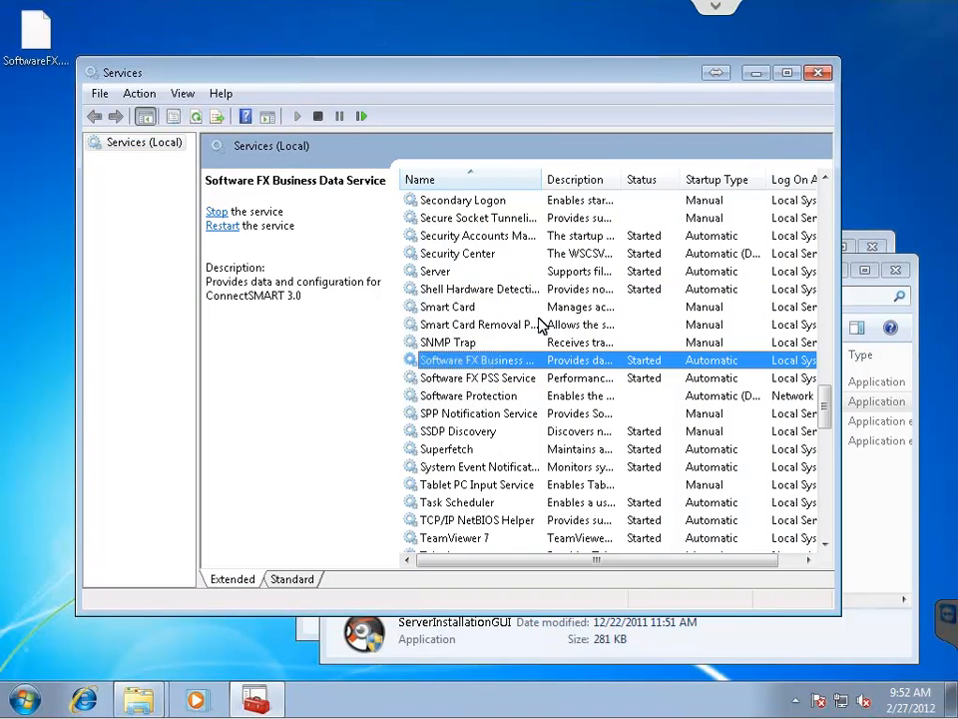
{"action": "left_click", "coordinate": [516, 379]}
{"action": "left_click", "coordinate": [514, 364]}
{"action": "left_click", "coordinate": [822, 75]}
{"action": "left_click", "coordinate": [895, 269]}
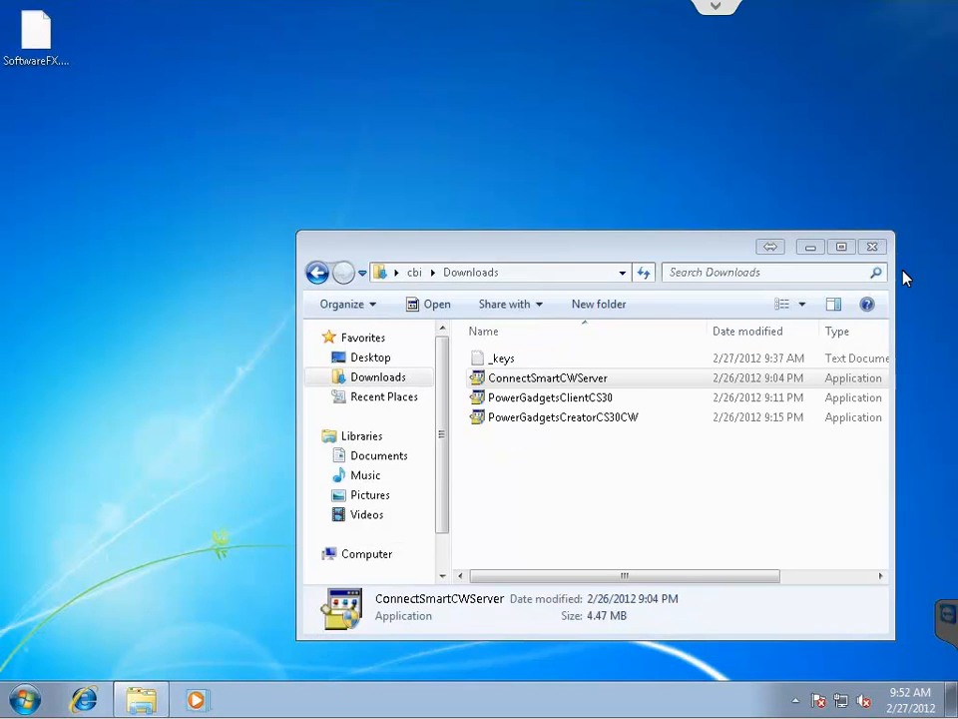
Move SoftwareFX.BusinessDataProvider.dll.config from the desktop into Downloads and launch PowerGadgetsClientCS30.
{"action": "left_click", "coordinate": [42, 42]}
{"action": "left_click_drag", "start_coordinate": [42, 42], "coordinate": [576, 502]}
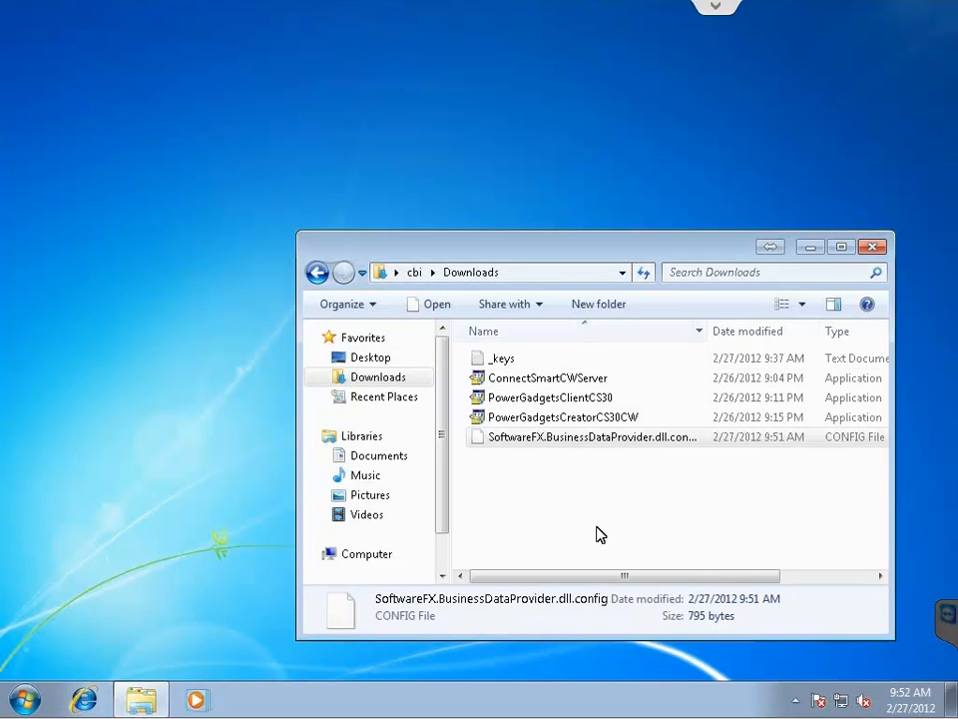
{"action": "left_click", "coordinate": [602, 516]}
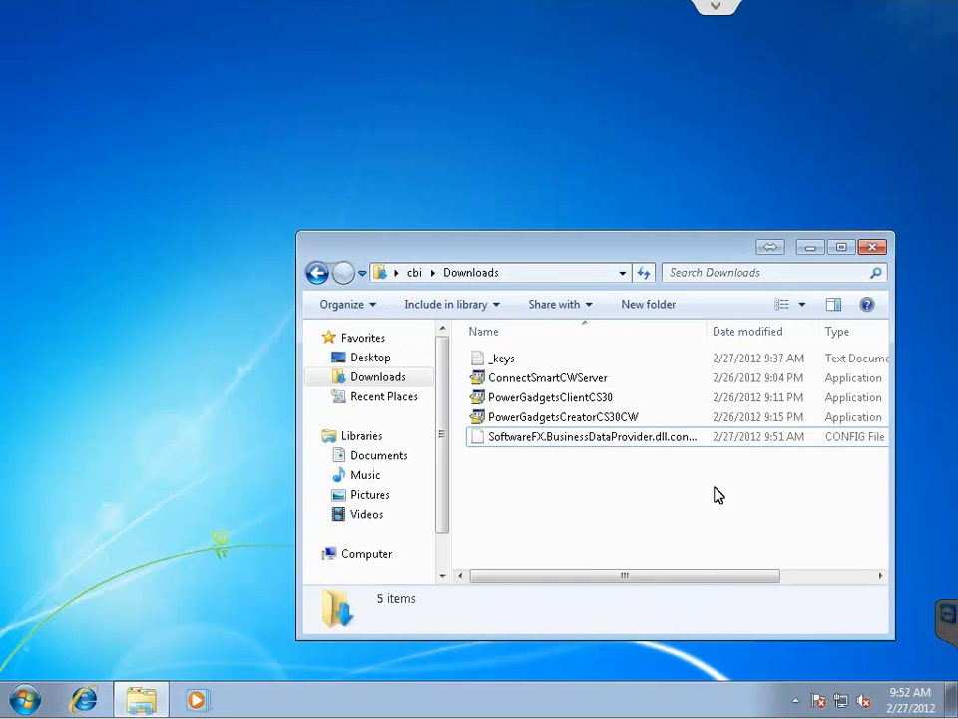
{"action": "double_click", "coordinate": [517, 400]}
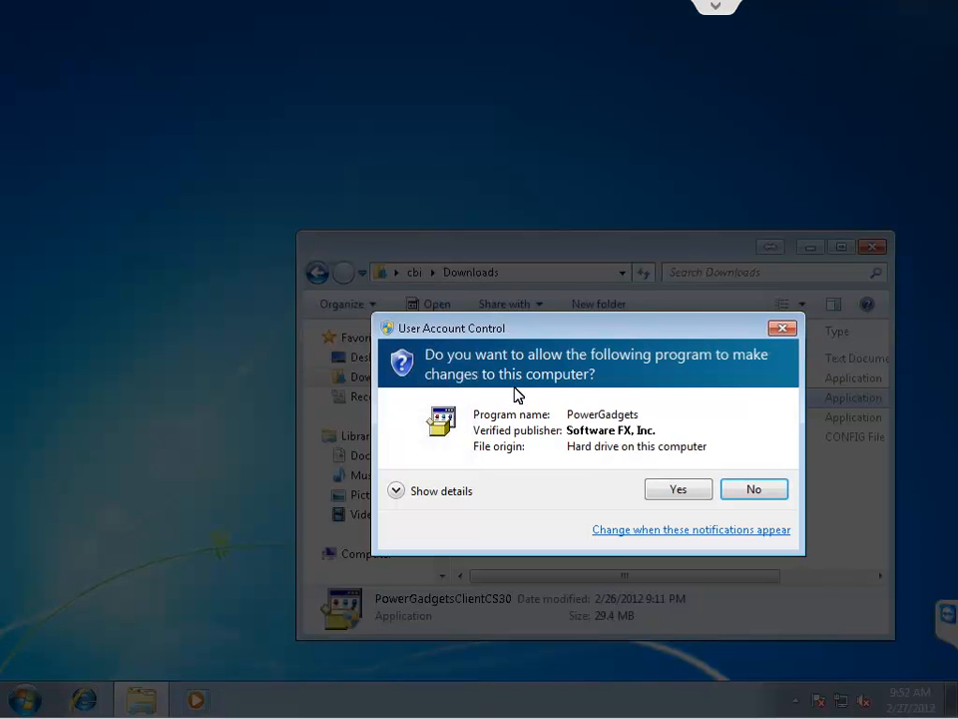
Relaunch PowerGadgetsClientCS30 as administrator and allow it to make changes.
{"action": "left_click", "coordinate": [743, 496]}
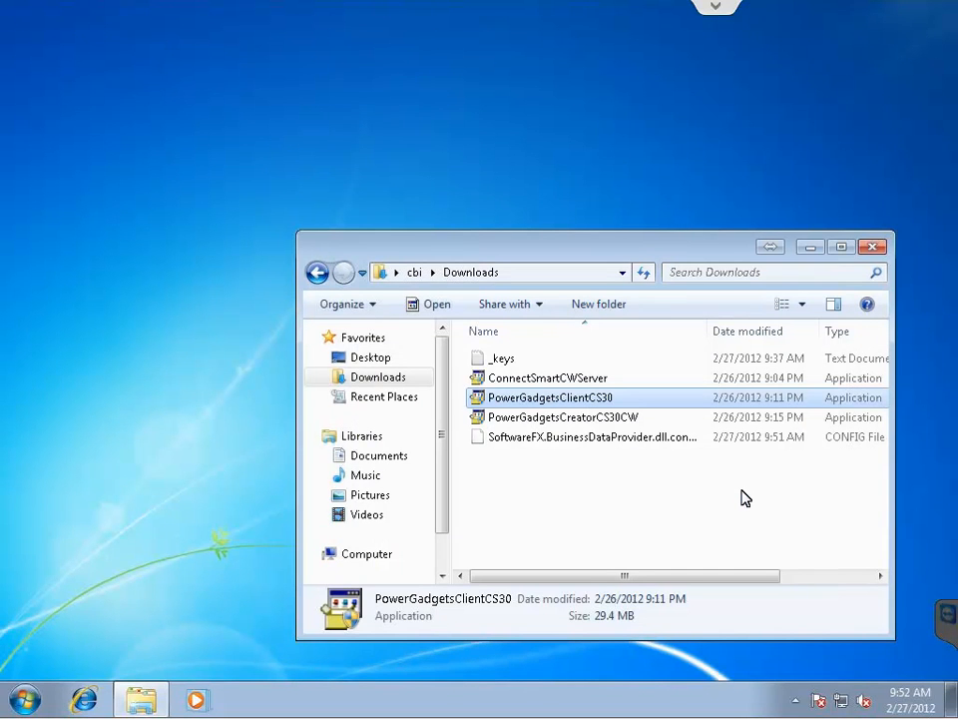
{"action": "right_click", "coordinate": [526, 407]}
{"action": "left_click", "coordinate": [616, 68]}
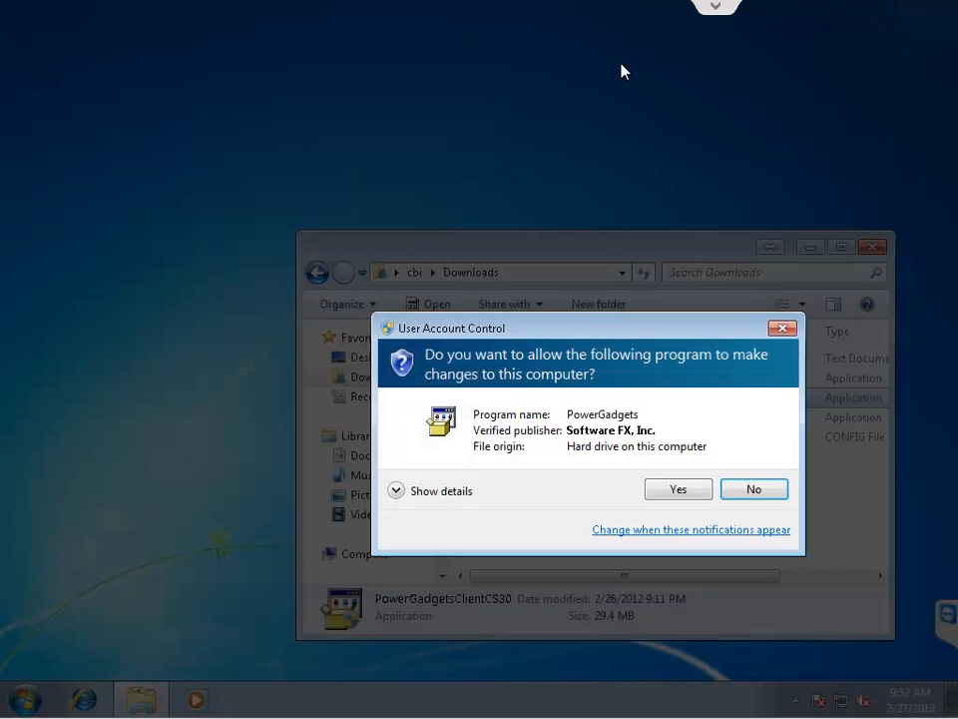
{"action": "left_click", "coordinate": [678, 488]}
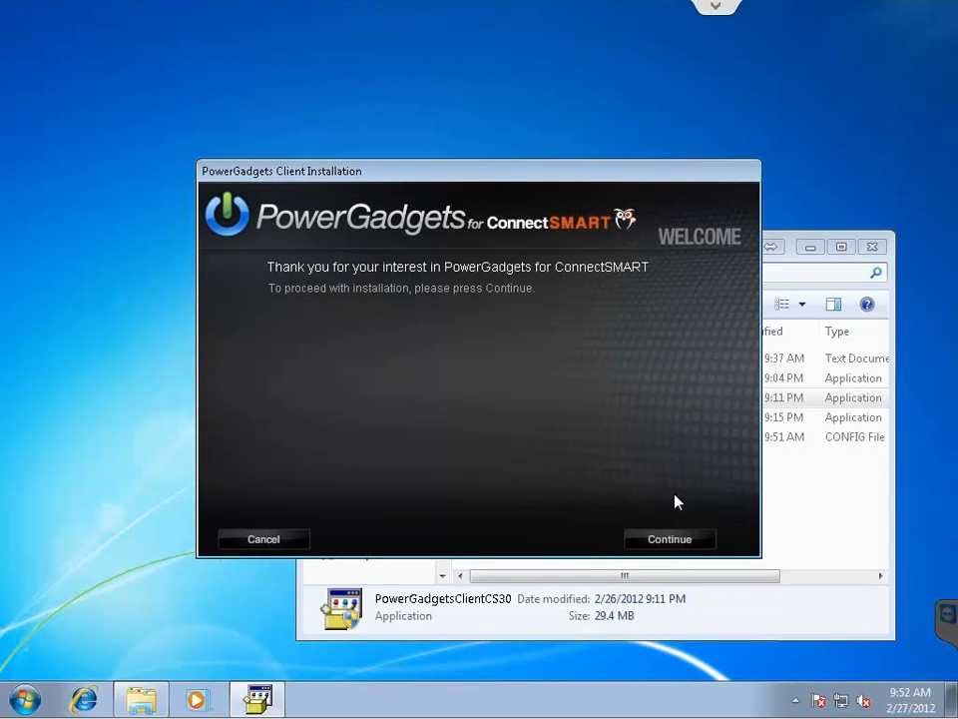
Accept the license, paste the serial number, and install the client to the default path.
{"action": "left_click", "coordinate": [669, 539]}
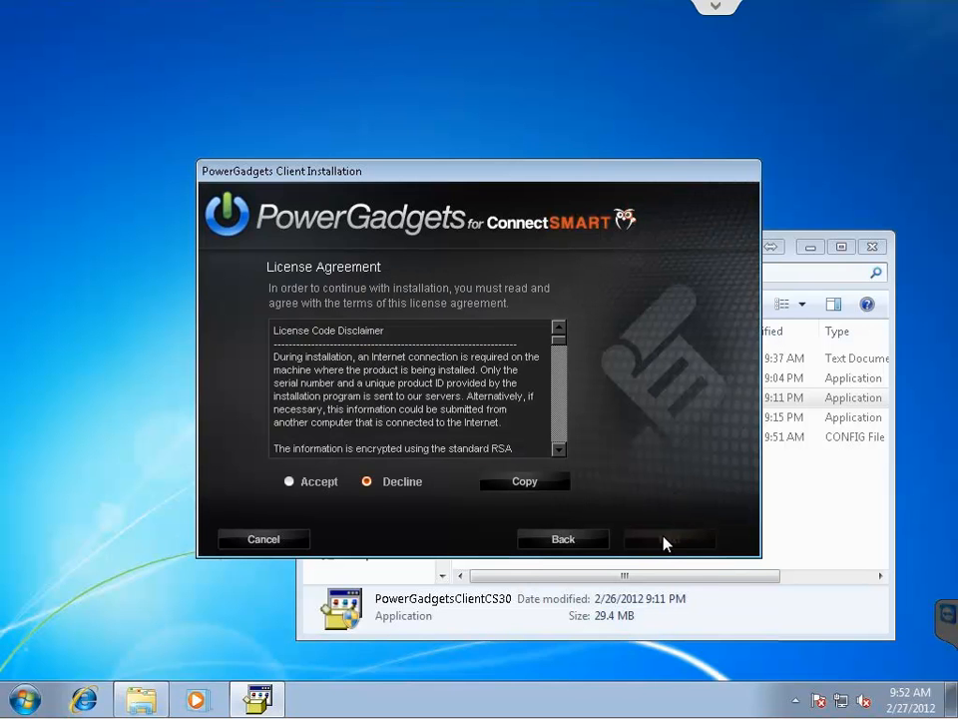
{"action": "left_click", "coordinate": [289, 481]}
{"action": "left_click", "coordinate": [661, 541]}
{"action": "left_click", "coordinate": [519, 421]}
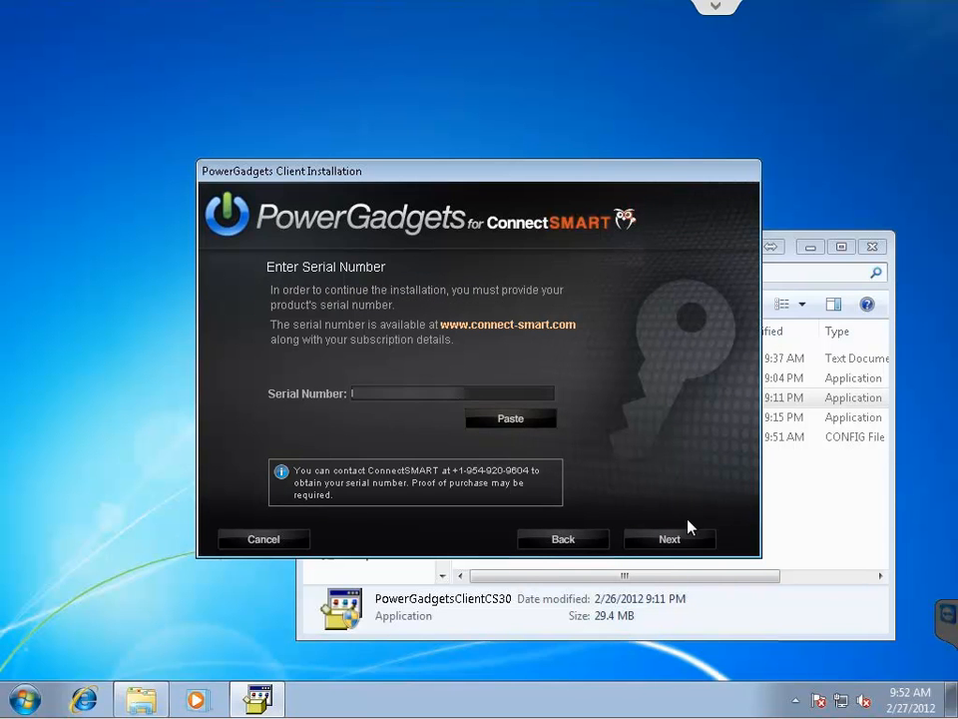
{"action": "left_click", "coordinate": [669, 540]}
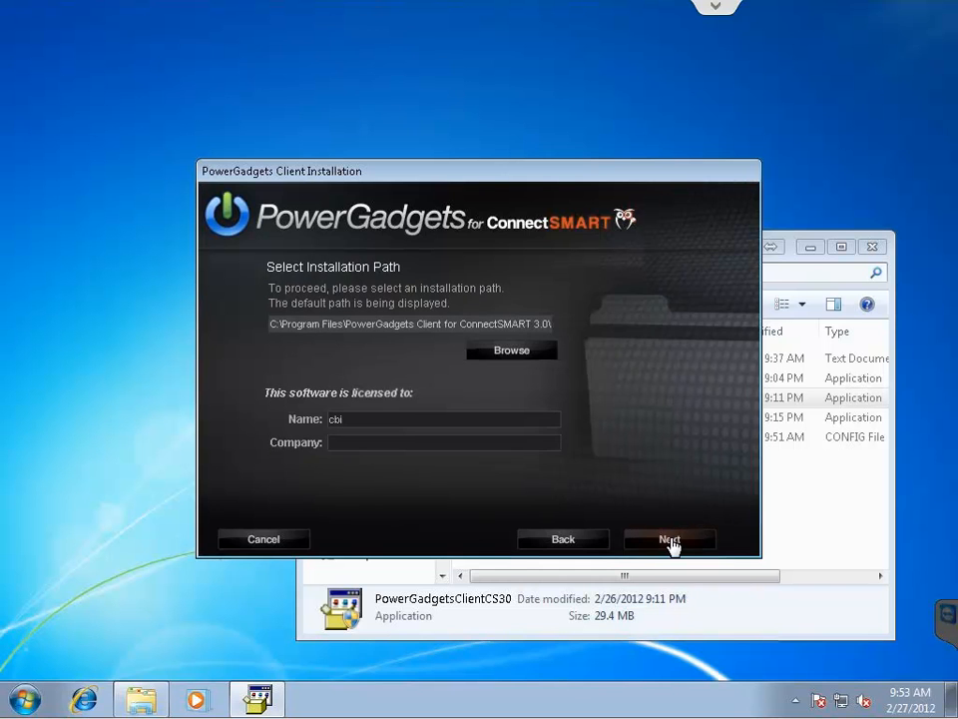
{"action": "left_click", "coordinate": [668, 540]}
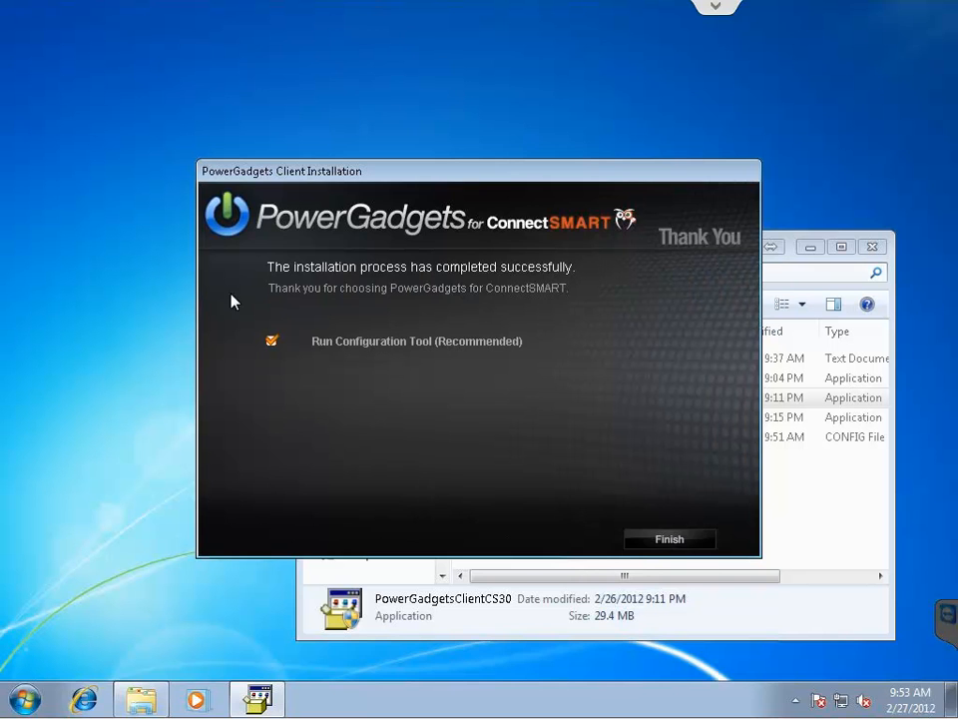
Install the SoftwareFX config file from Downloads in the Client Configuration Tool, then close it.
{"action": "left_click", "coordinate": [671, 543]}
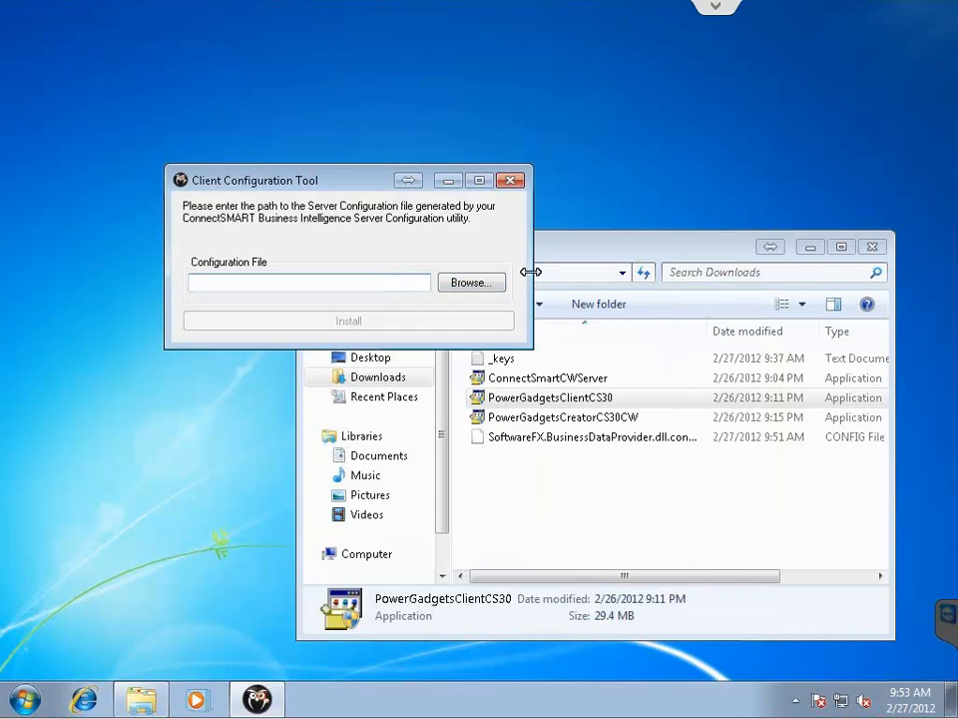
{"action": "left_click", "coordinate": [477, 288]}
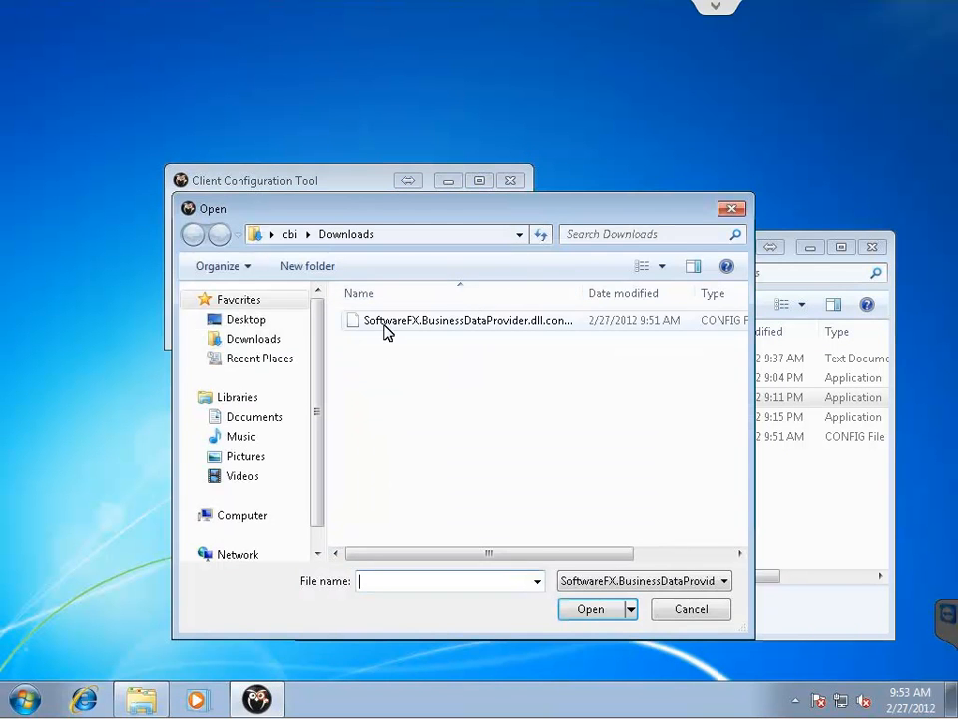
{"action": "double_click", "coordinate": [419, 320]}
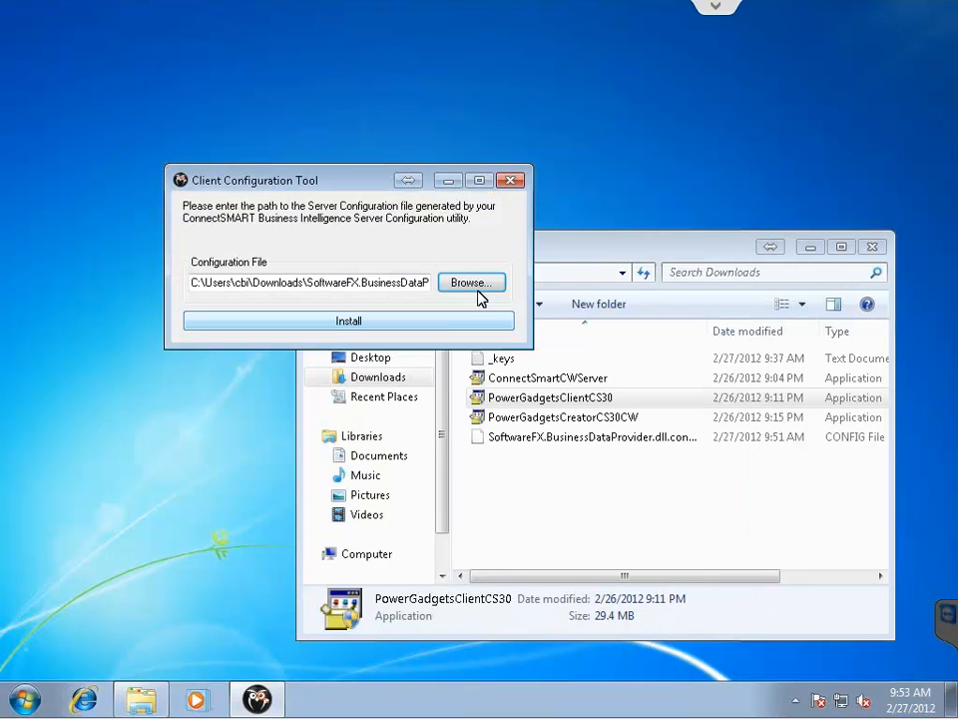
{"action": "left_click", "coordinate": [329, 321]}
{"action": "left_click", "coordinate": [550, 413]}
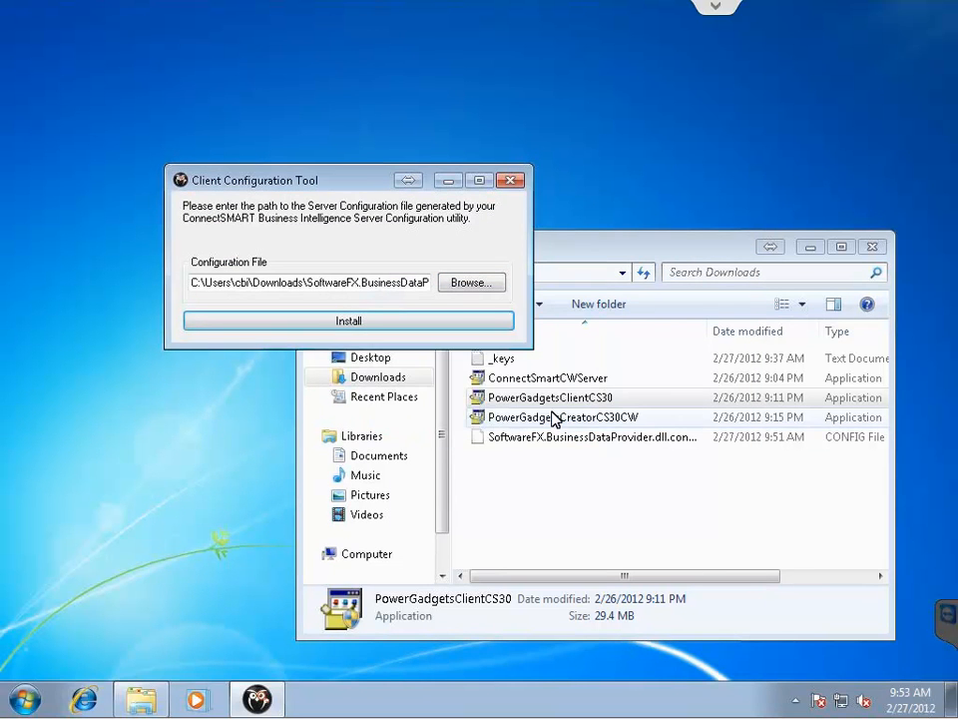
{"action": "left_click", "coordinate": [511, 180]}
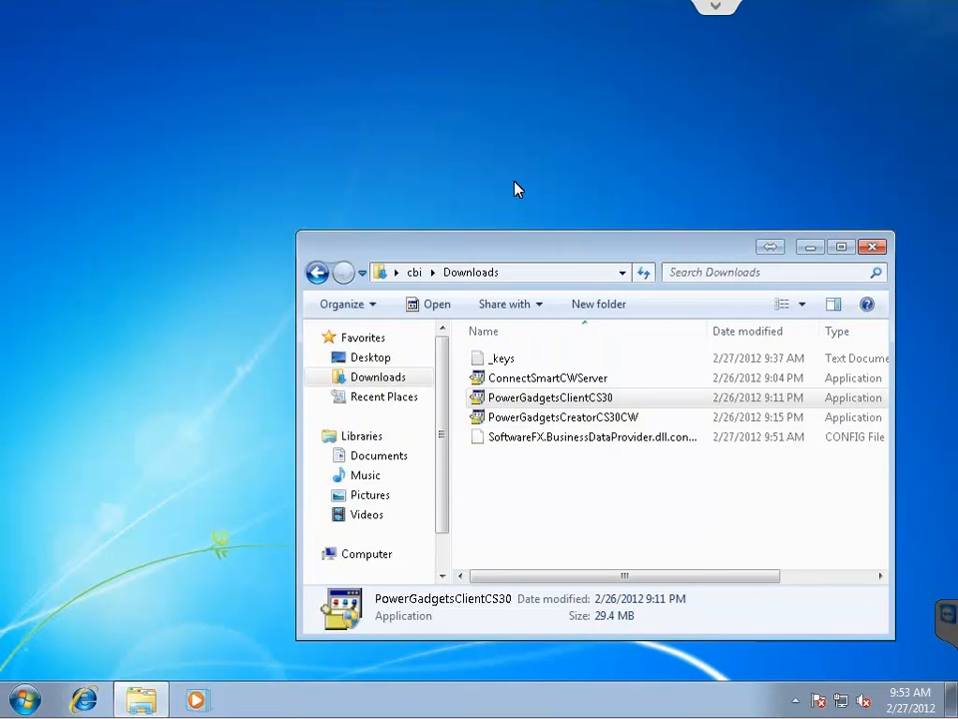
Run the PowerGadgetsCreatorCS30CW installer as administrator and allow it to make changes.
{"action": "left_click", "coordinate": [530, 419]}
{"action": "right_click", "coordinate": [530, 419]}
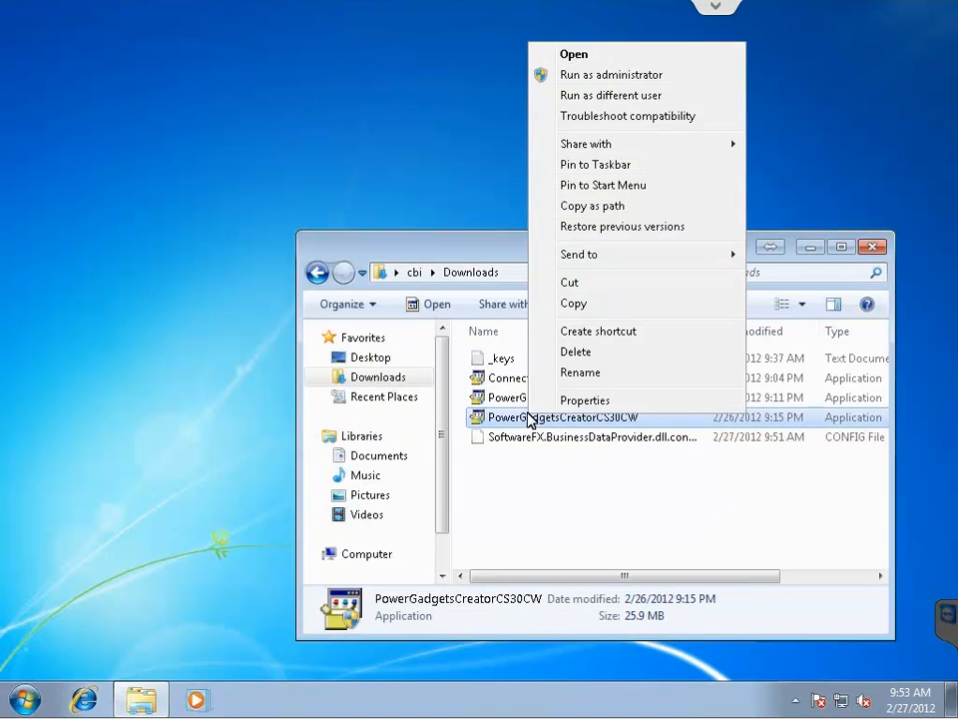
{"action": "left_click", "coordinate": [603, 76]}
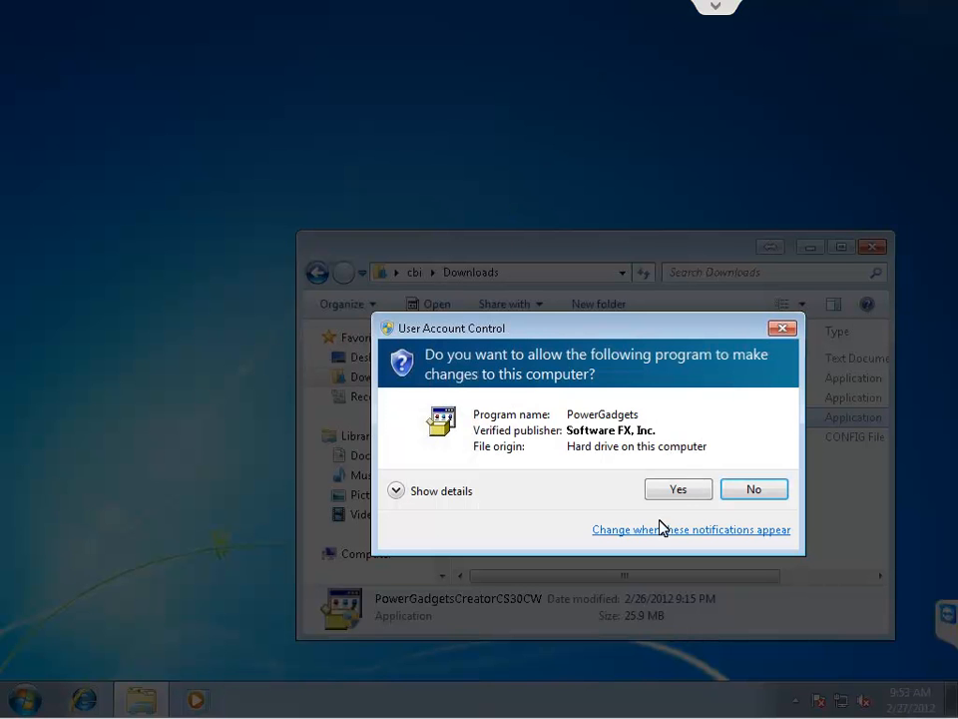
{"action": "left_click", "coordinate": [676, 491]}
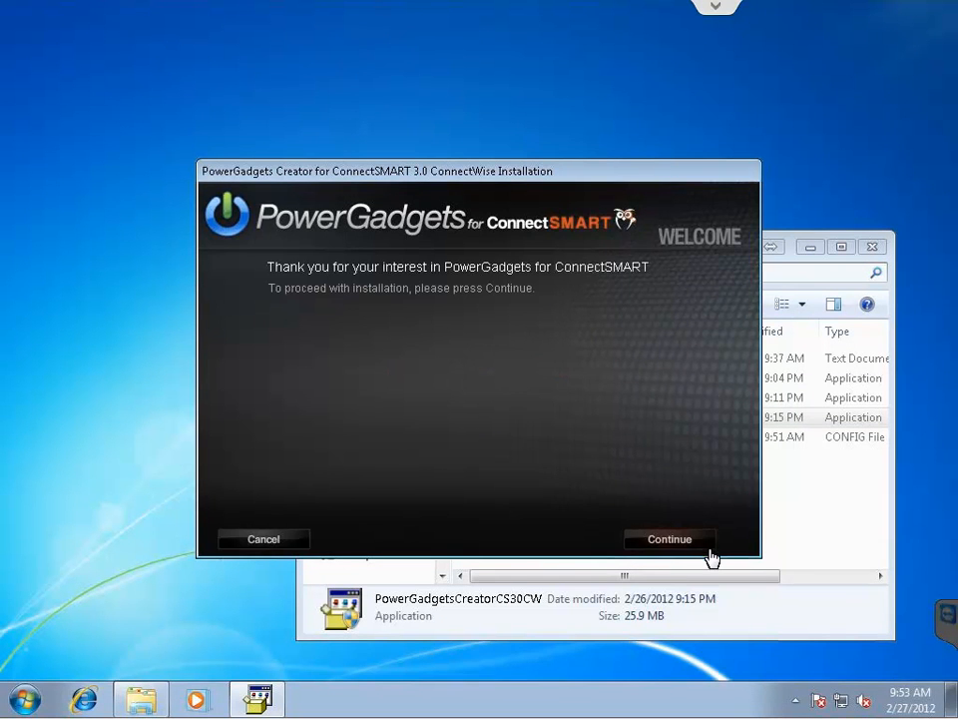
Accept the license, paste the serial number, and install to the default path.
{"action": "left_click", "coordinate": [679, 541]}
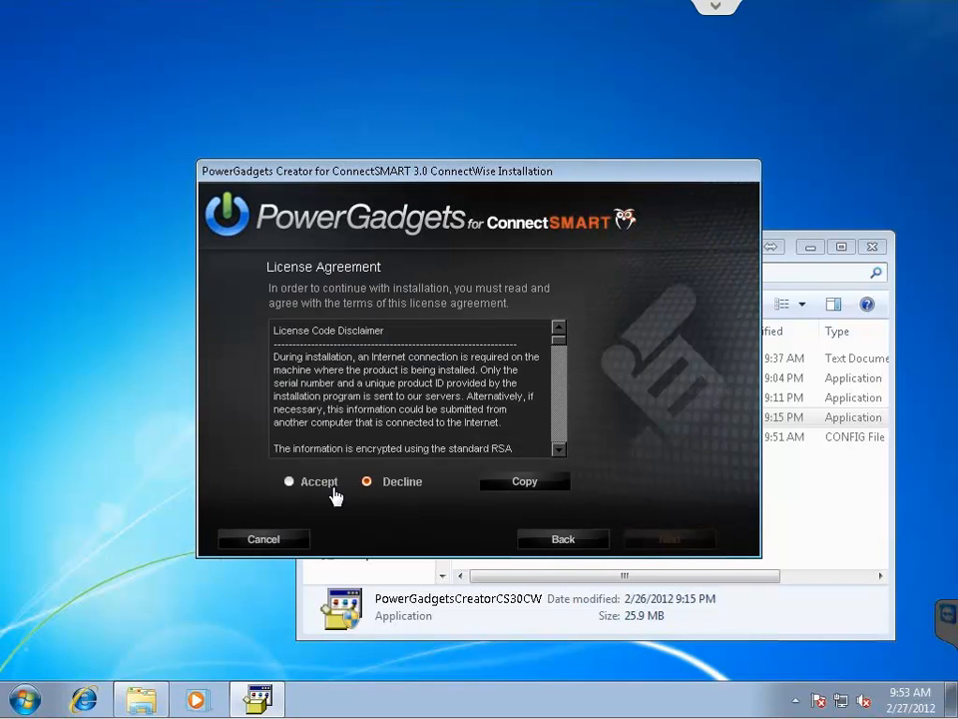
{"action": "left_click", "coordinate": [332, 484]}
{"action": "left_click", "coordinate": [658, 544]}
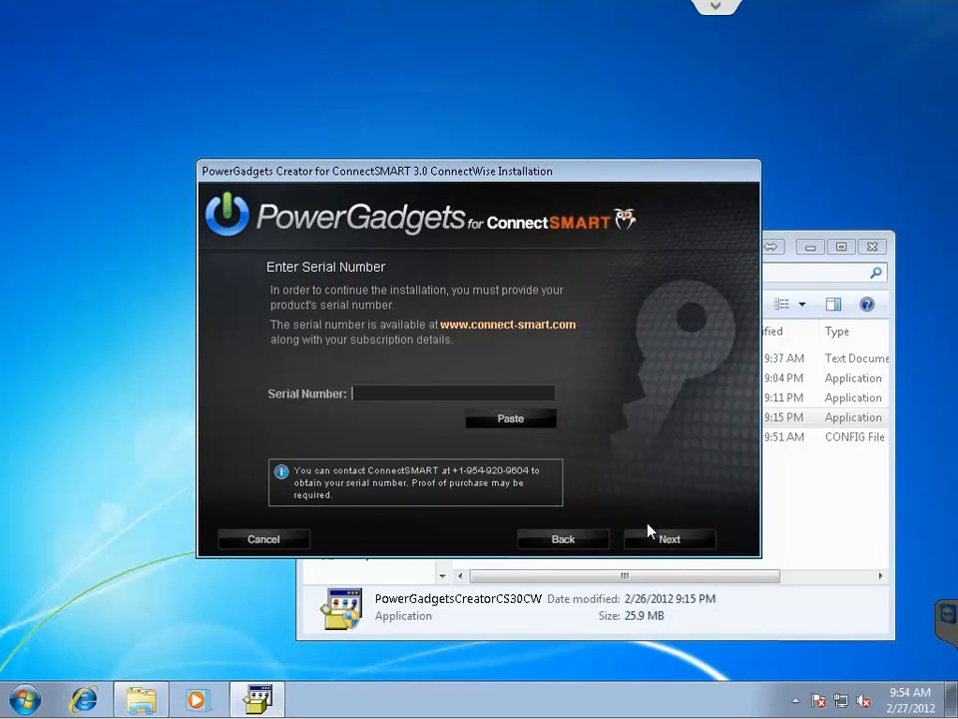
{"action": "key", "text": "ctrl+v"}
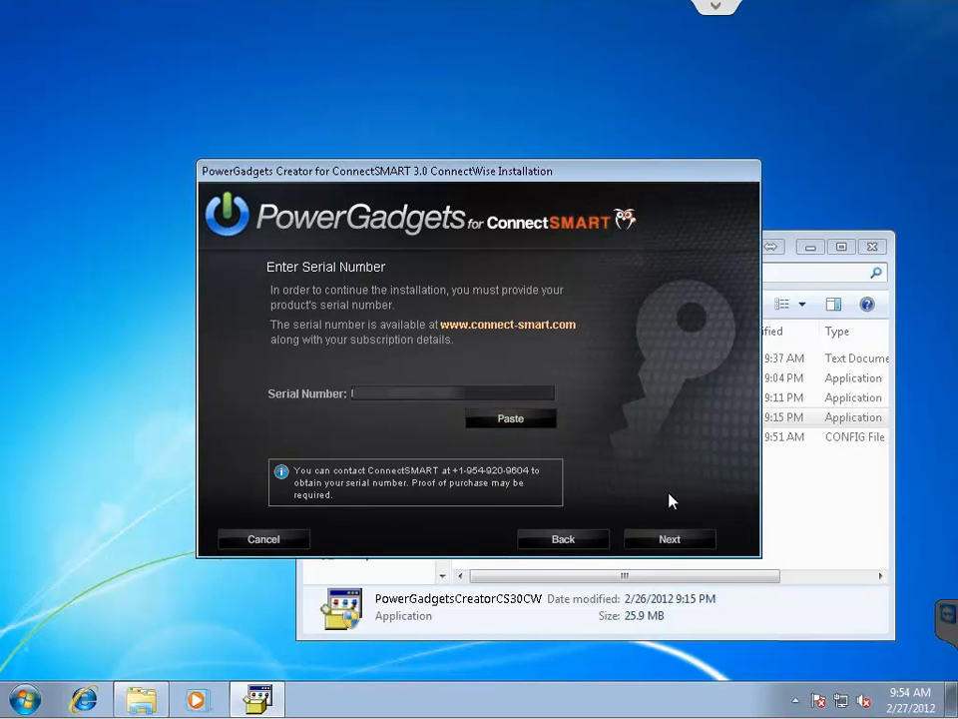
{"action": "left_click", "coordinate": [669, 540]}
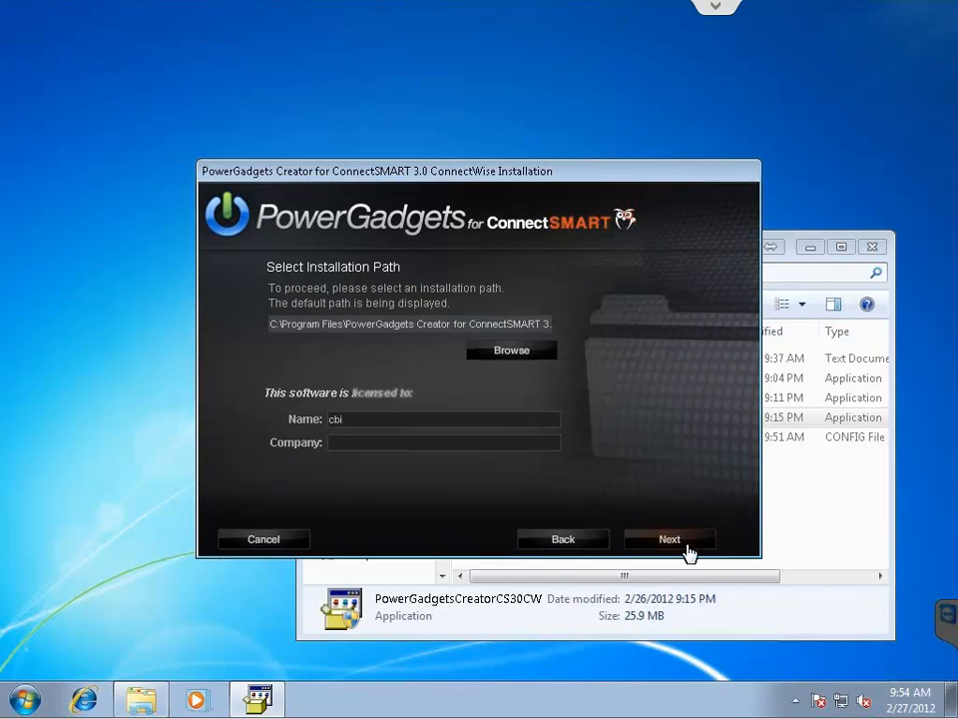
{"action": "left_click", "coordinate": [667, 544]}
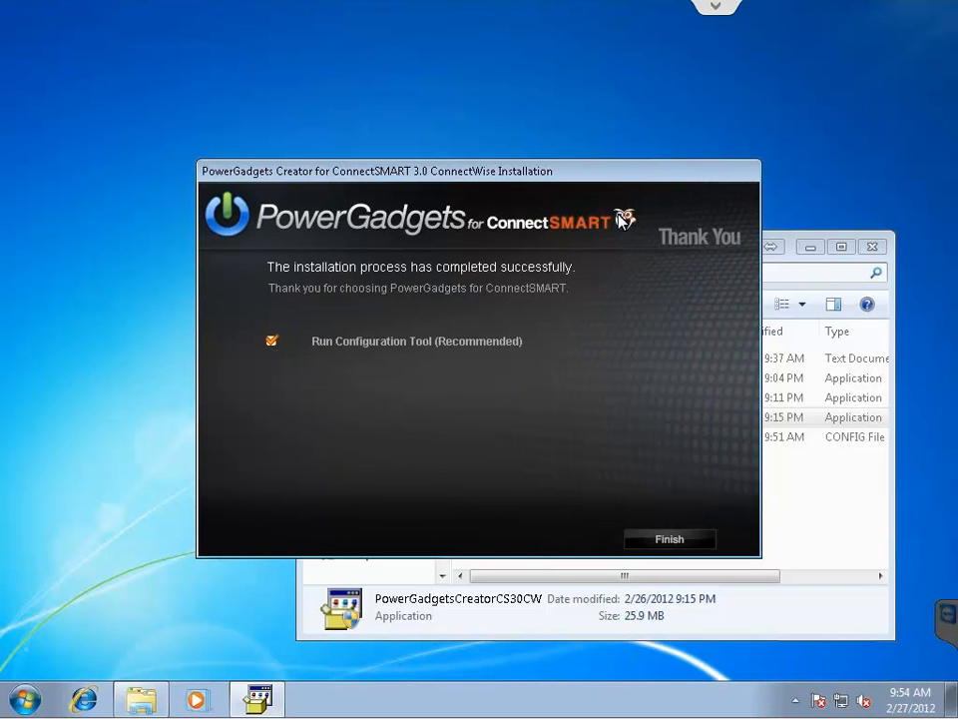
Install the SoftwareFX server configuration file, then close the Client Configuration Tool and Downloads window.
{"action": "left_click", "coordinate": [679, 544]}
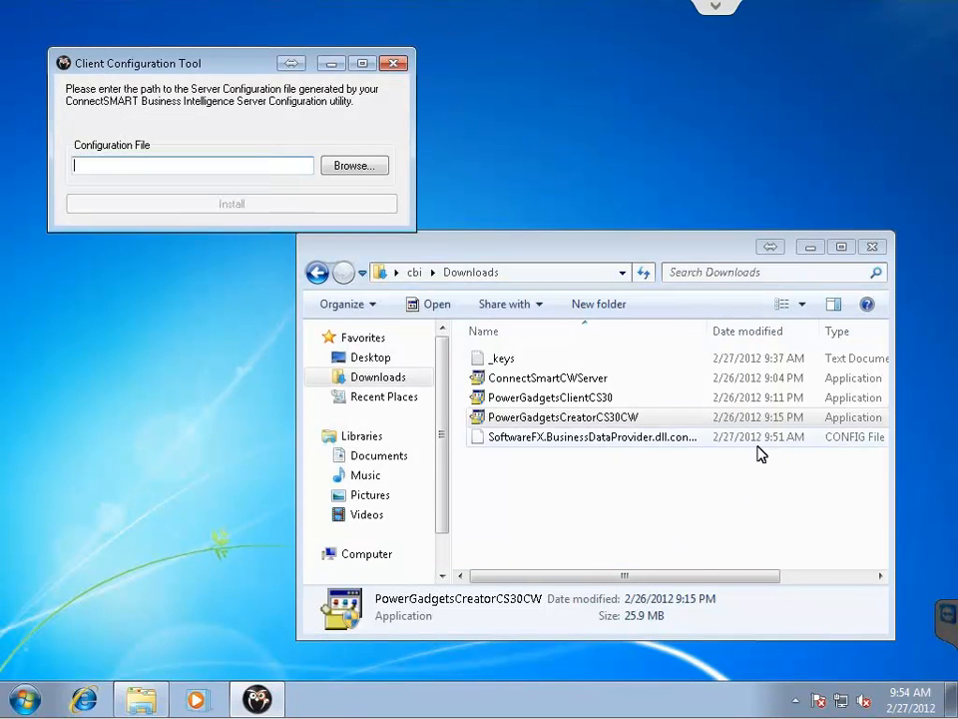
{"action": "left_click", "coordinate": [351, 167]}
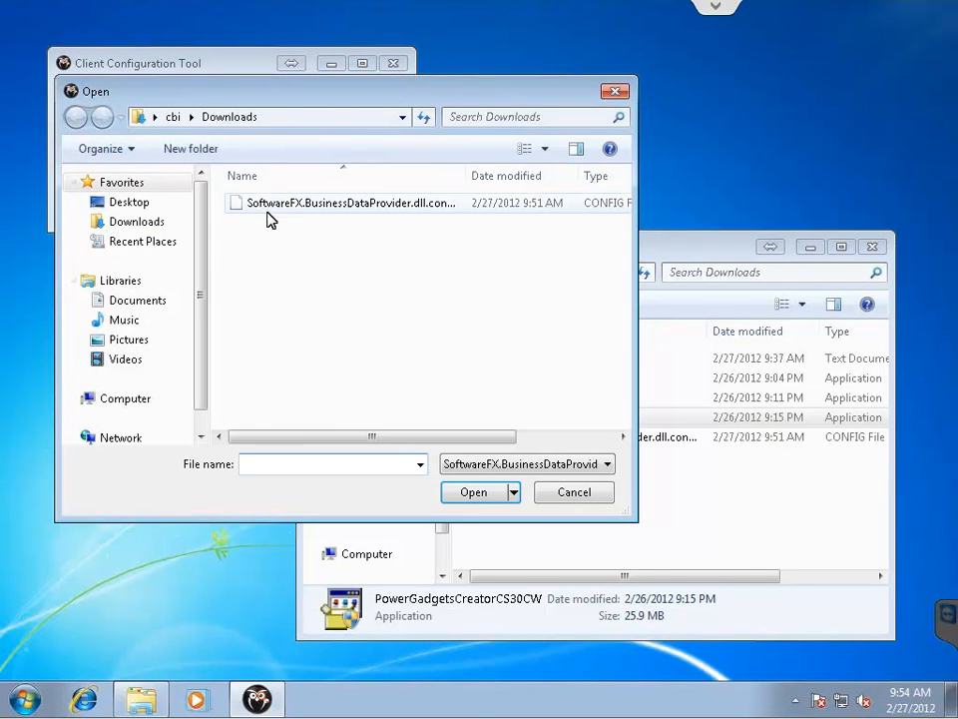
{"action": "double_click", "coordinate": [332, 204]}
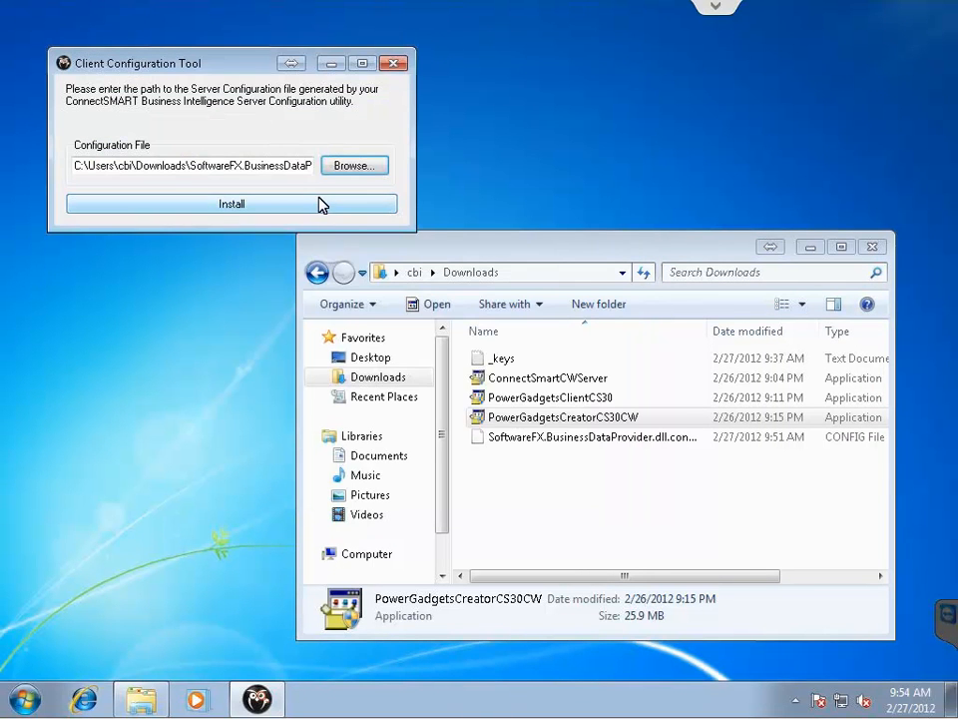
{"action": "left_click", "coordinate": [323, 205]}
{"action": "left_click", "coordinate": [548, 406]}
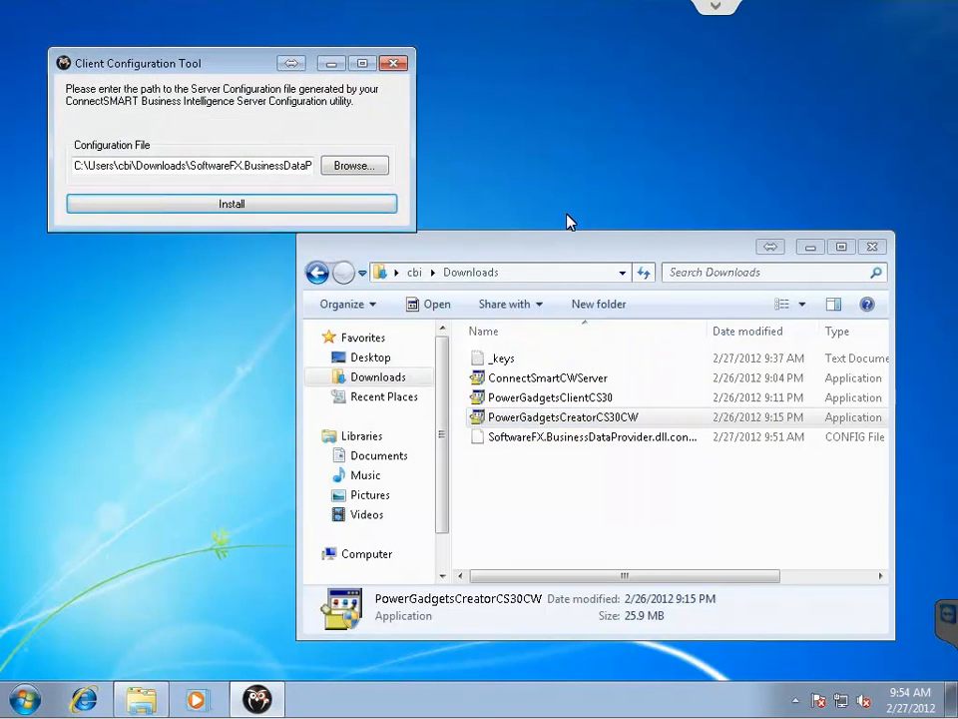
{"action": "left_click", "coordinate": [394, 64]}
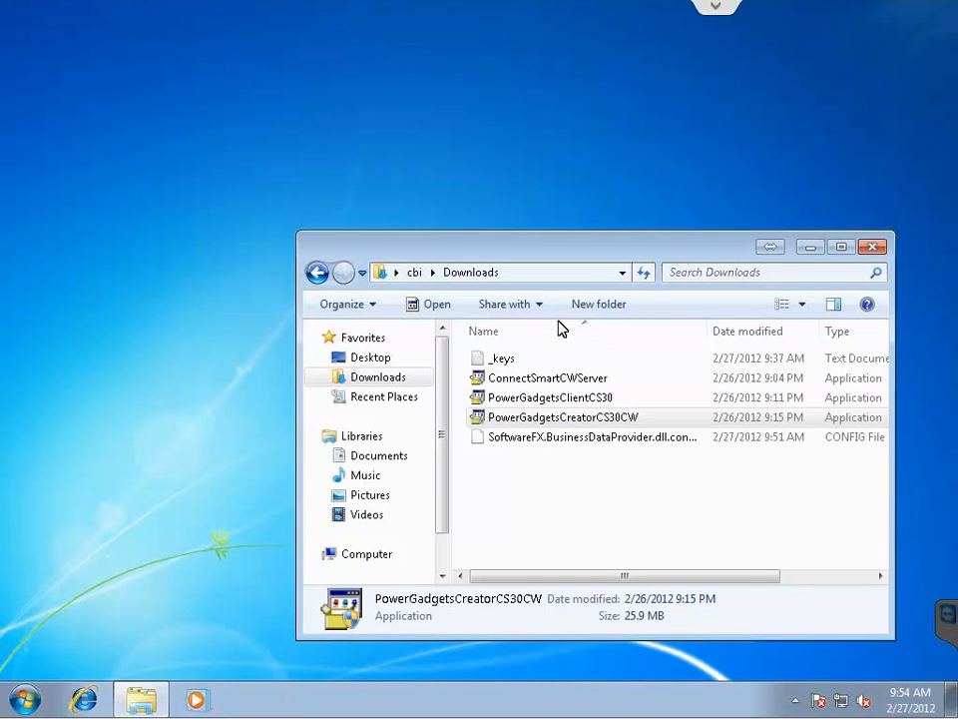
{"action": "left_click", "coordinate": [872, 247]}
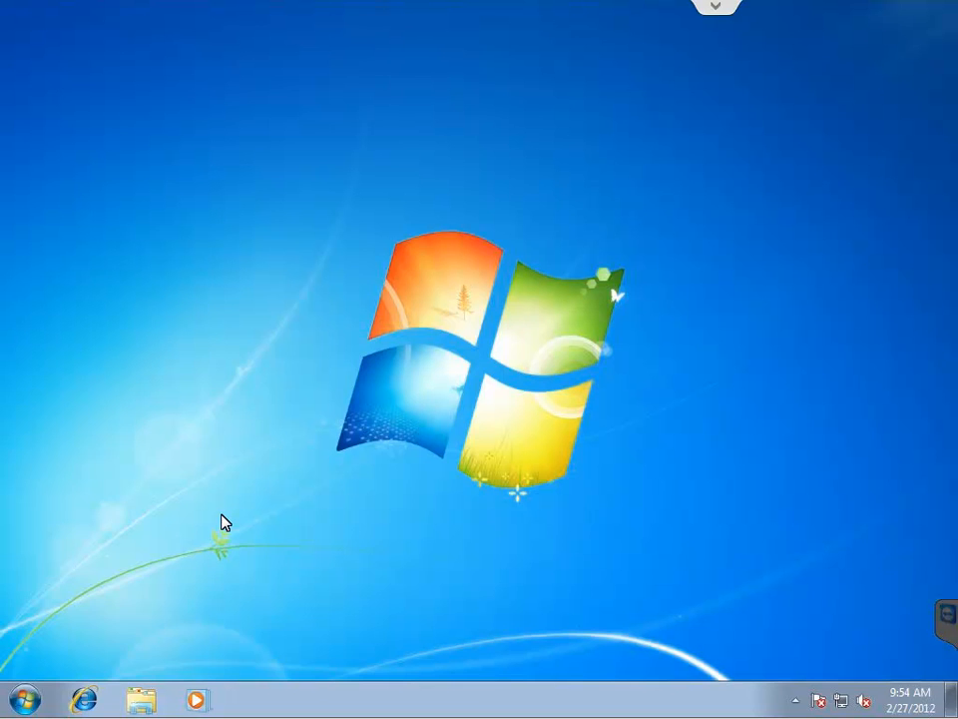
Launch PowerGadgets Creator by searching 'powerg' from the Start menu.
{"action": "left_click", "coordinate": [24, 698]}
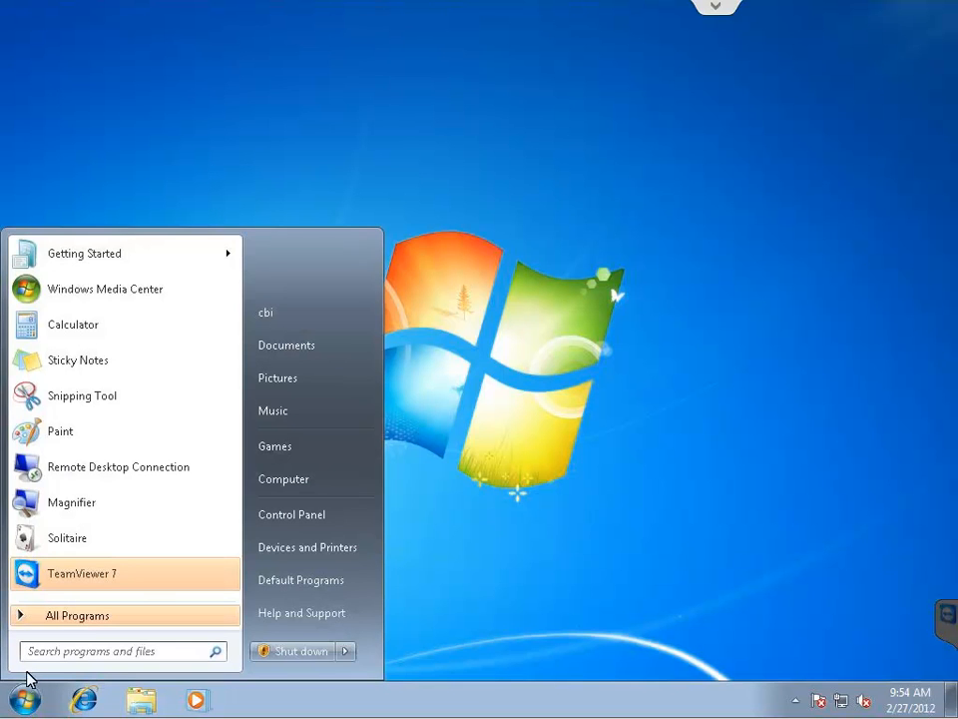
{"action": "type", "text": "powerg"}
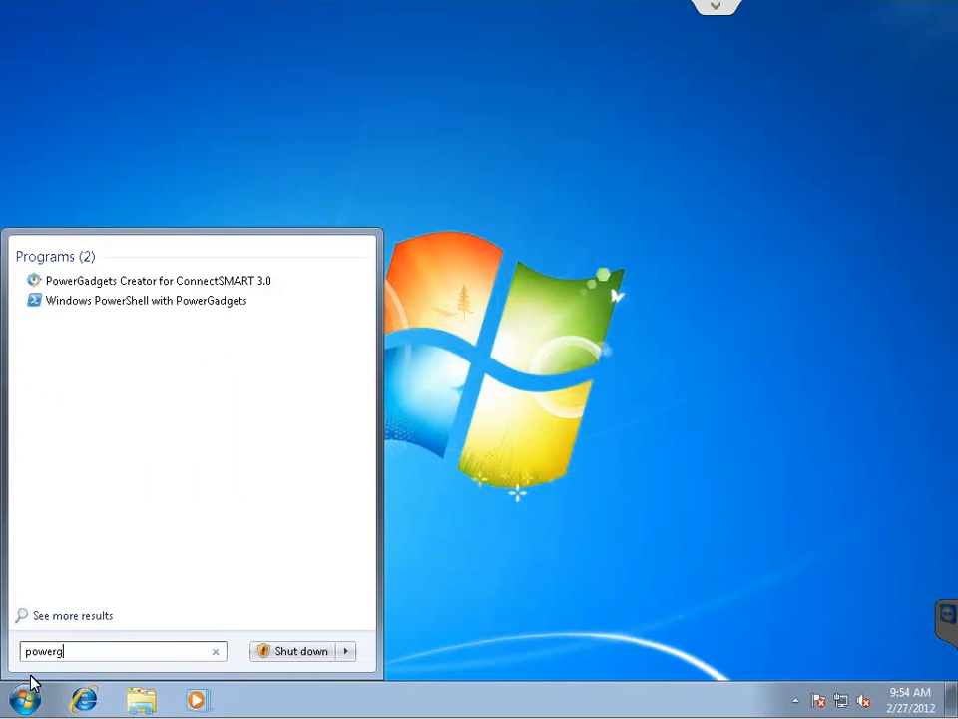
{"action": "key", "text": "Return"}
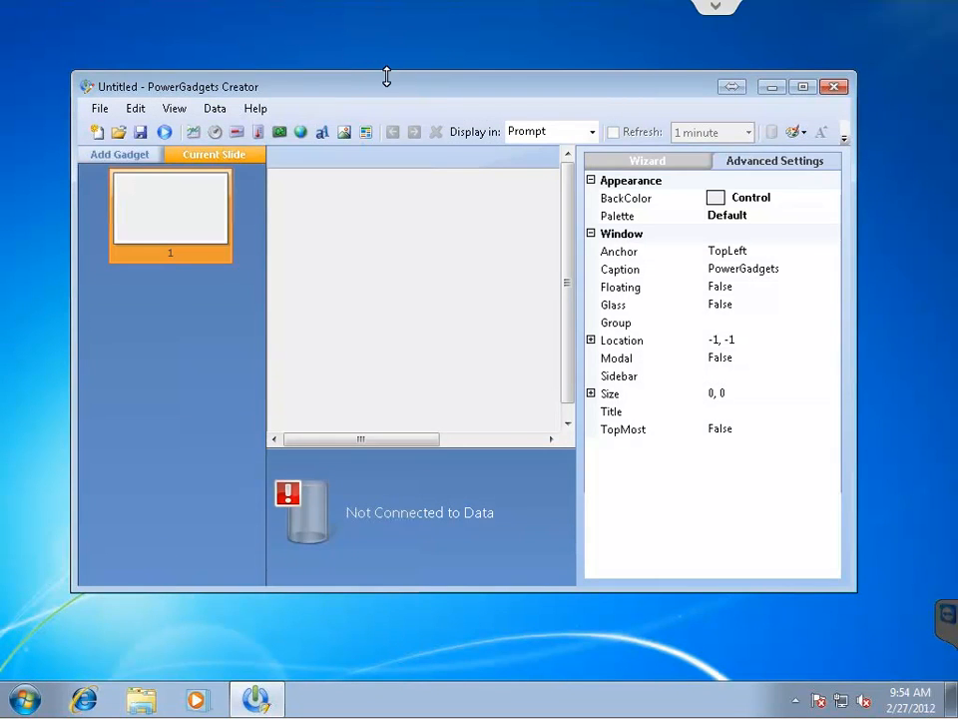
Add the Service gallery's Open Tickets Count gadget, allow firewall access, and maximize the window.
{"action": "left_click", "coordinate": [129, 158]}
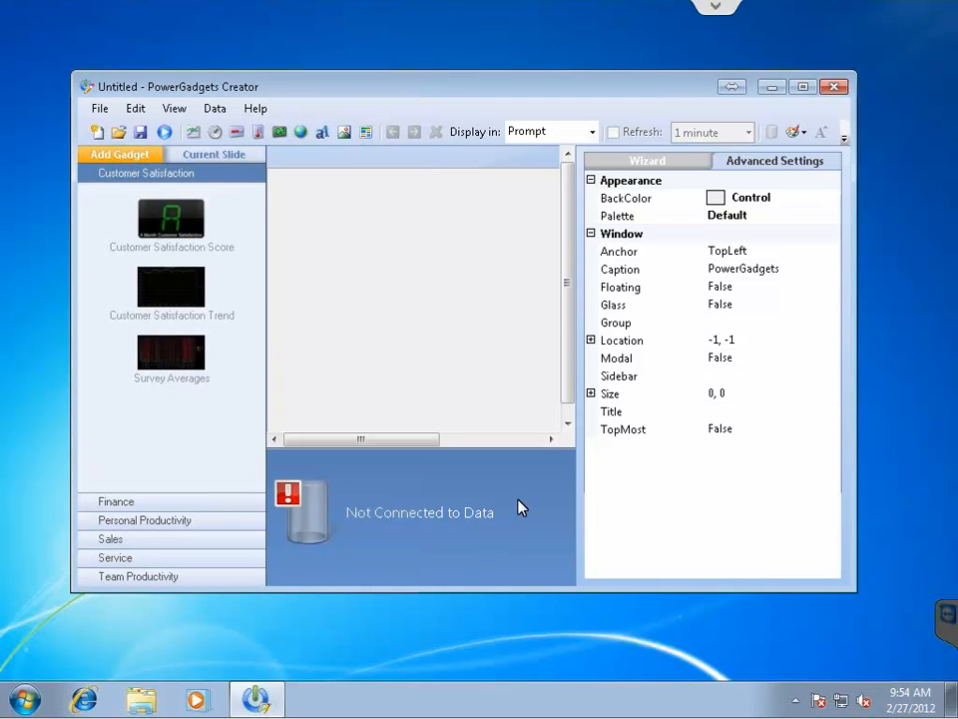
{"action": "left_click", "coordinate": [139, 560]}
{"action": "scroll", "coordinate": [259, 429], "scroll_direction": "down", "scroll_amount": 5}
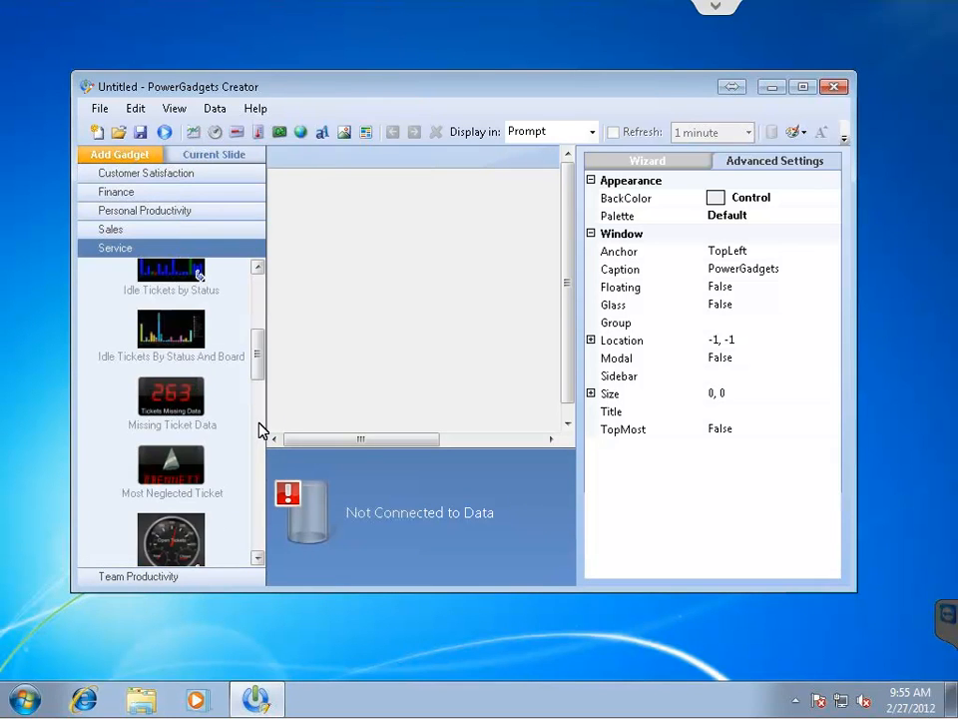
{"action": "scroll", "coordinate": [258, 429], "scroll_direction": "down", "scroll_amount": 3}
{"action": "double_click", "coordinate": [167, 386]}
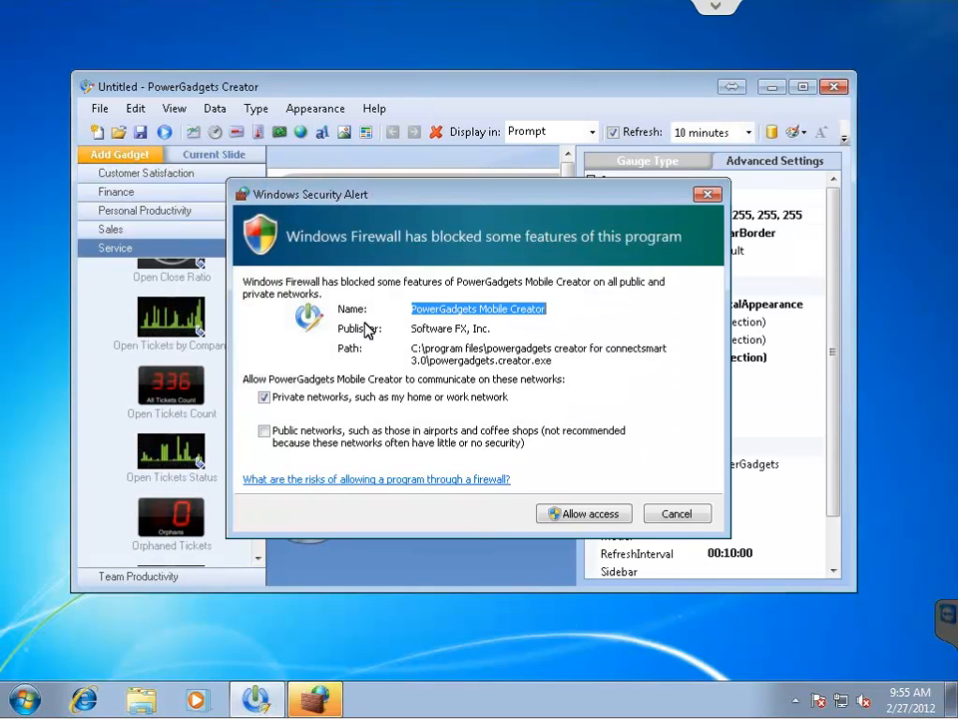
{"action": "left_click", "coordinate": [550, 516]}
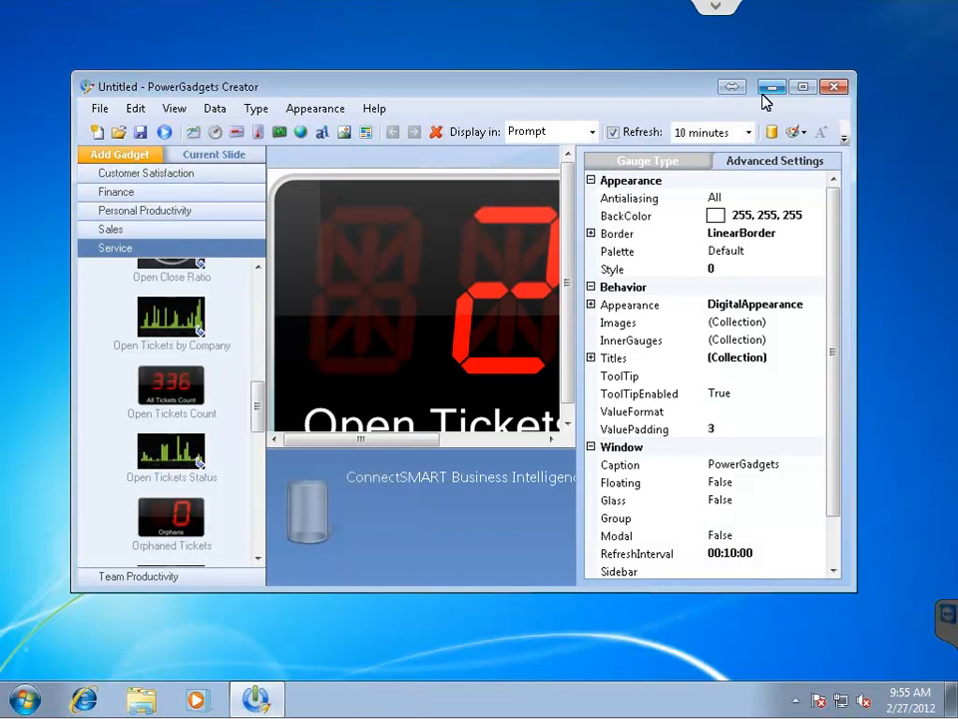
{"action": "left_click", "coordinate": [804, 88]}
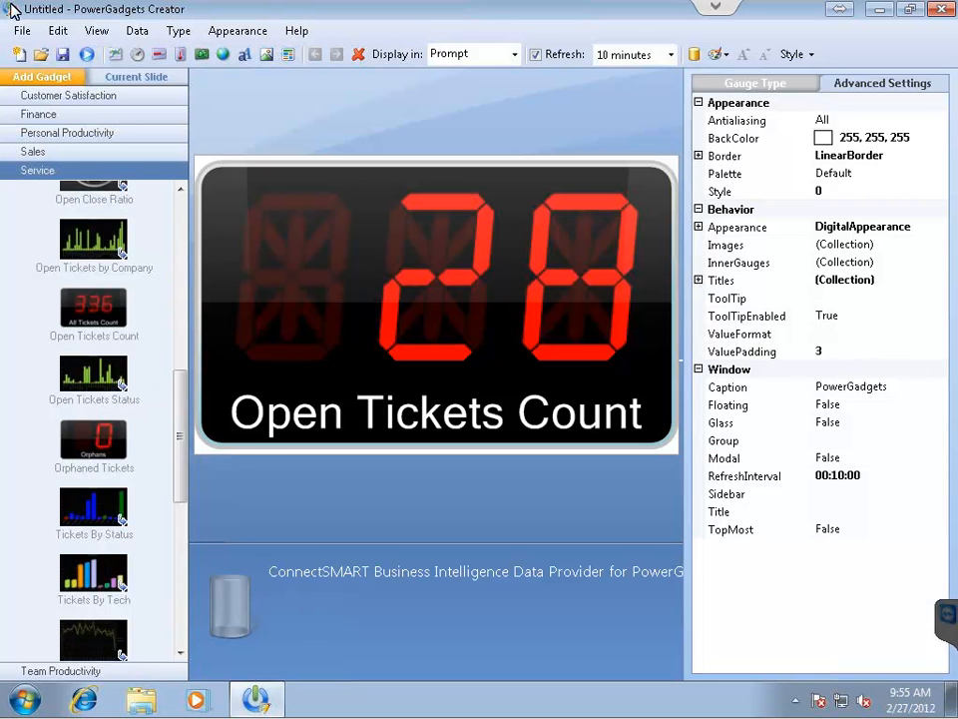
Via File > Save, create a Desktop folder named Gadgets and save the gadget as OpenTicketsCount.
{"action": "left_click", "coordinate": [21, 32]}
{"action": "left_click", "coordinate": [70, 93]}
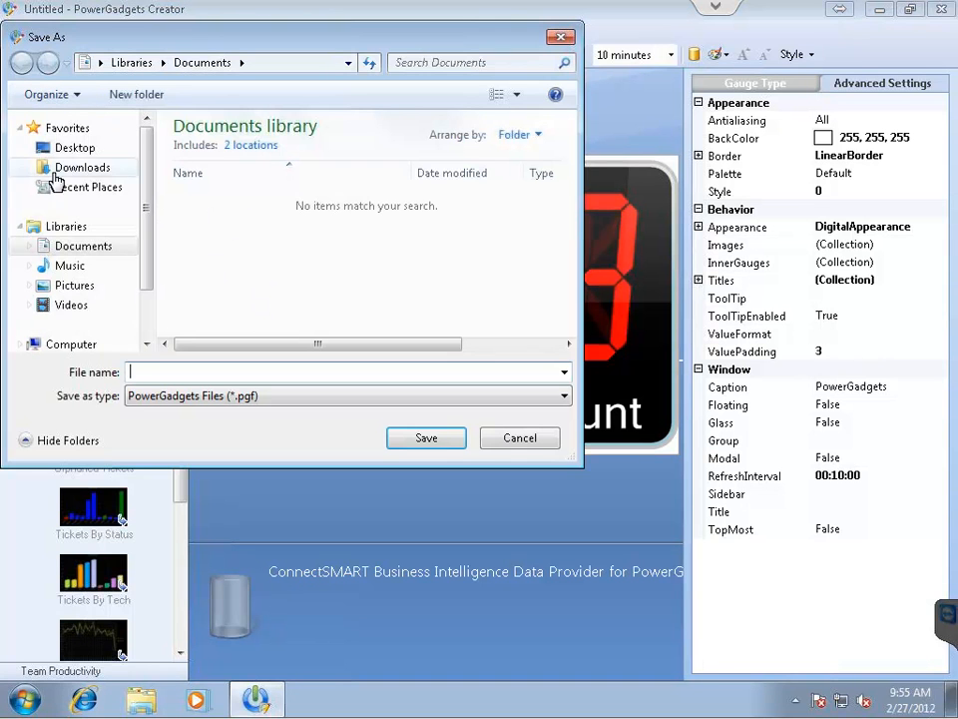
{"action": "left_click", "coordinate": [70, 148]}
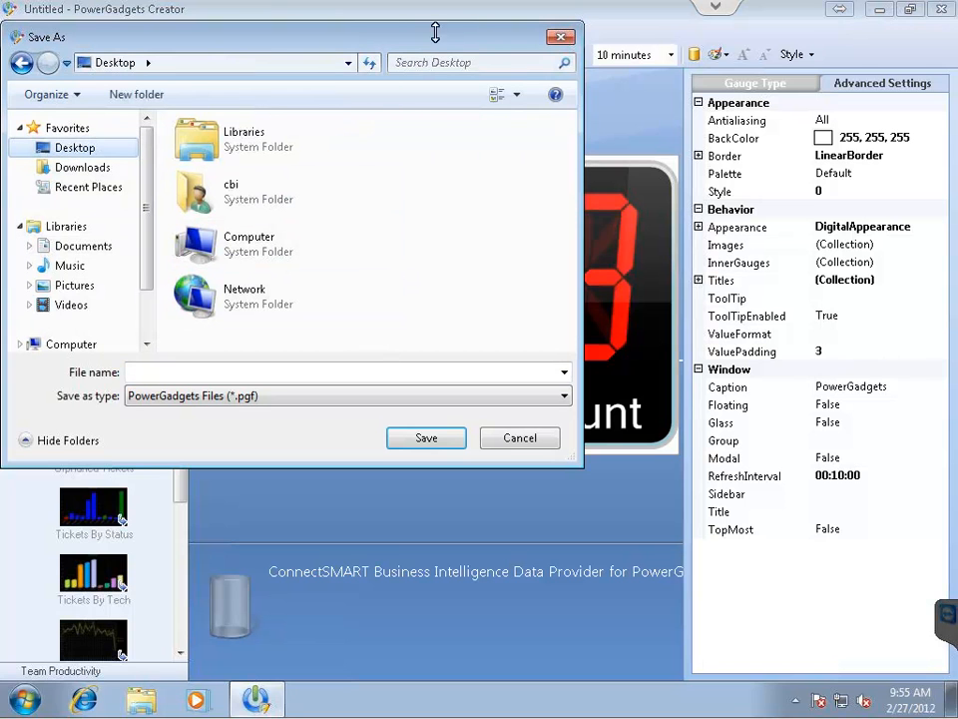
{"action": "left_click", "coordinate": [129, 96]}
{"action": "type", "text": "Gadgets"}
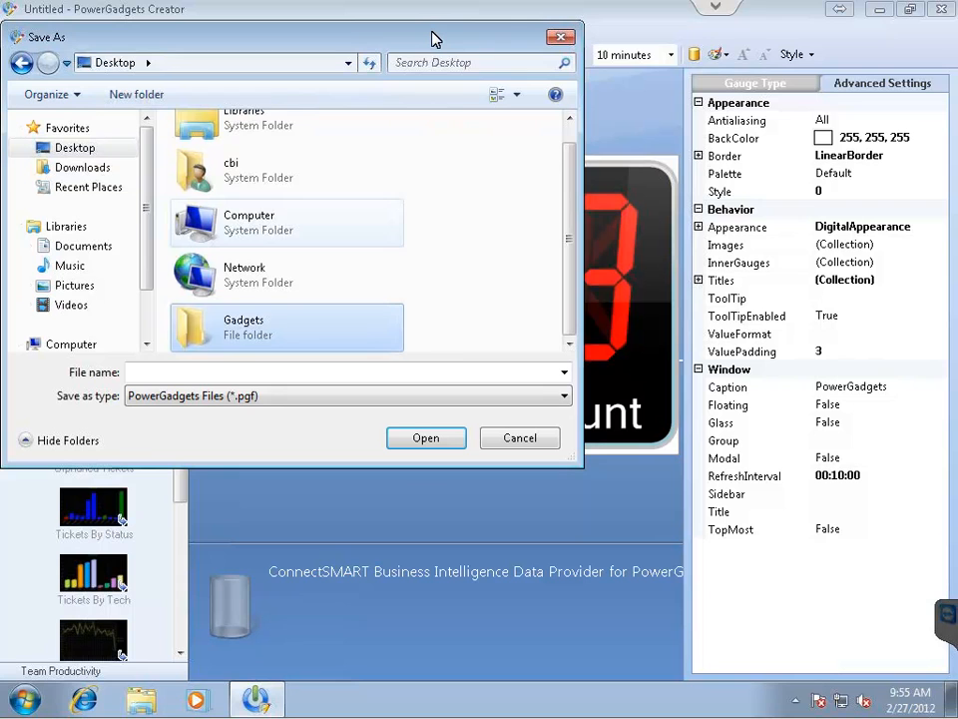
{"action": "key", "text": "Return"}
{"action": "left_click", "coordinate": [370, 375]}
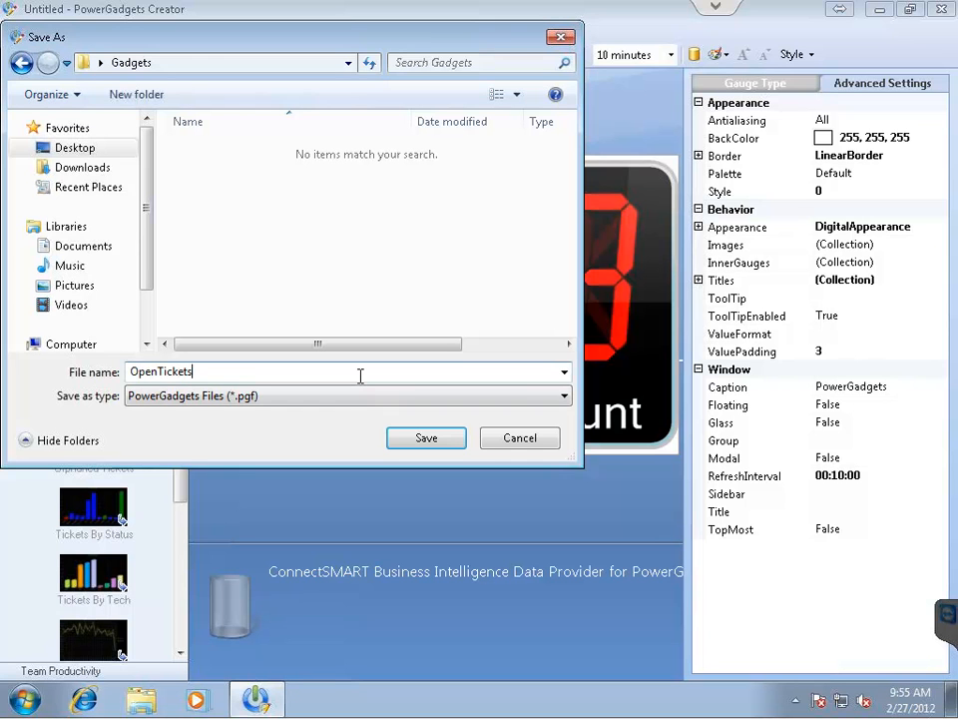
{"action": "key", "text": "Return"}
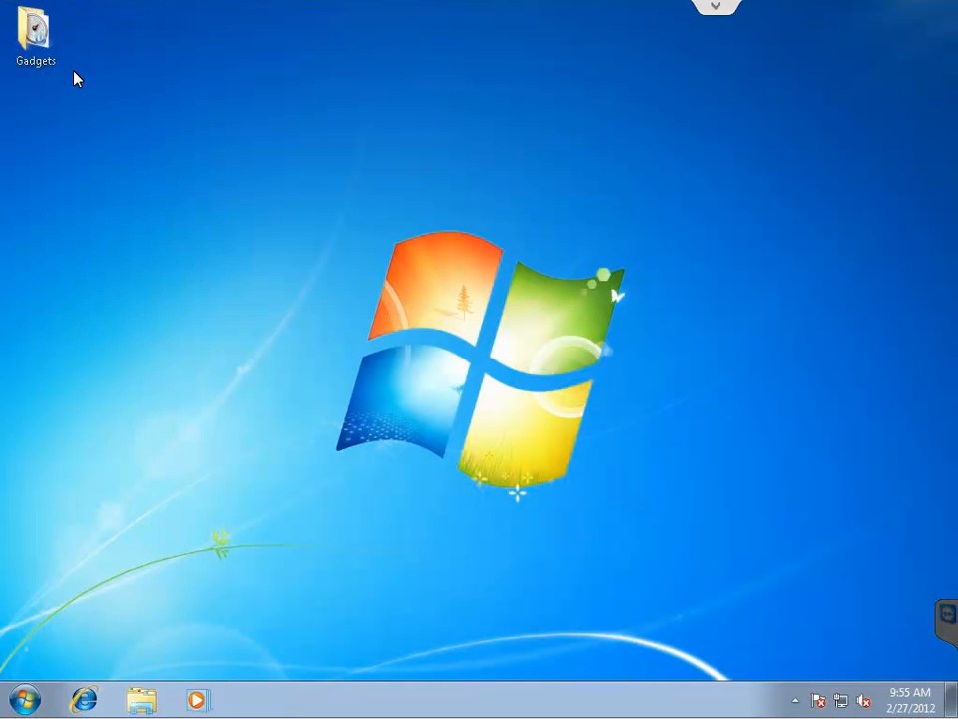
Open OpenTicketsCount from the desktop Gadgets folder, allow Presenter through the firewall, and close Explorer.
{"action": "double_click", "coordinate": [34, 26]}
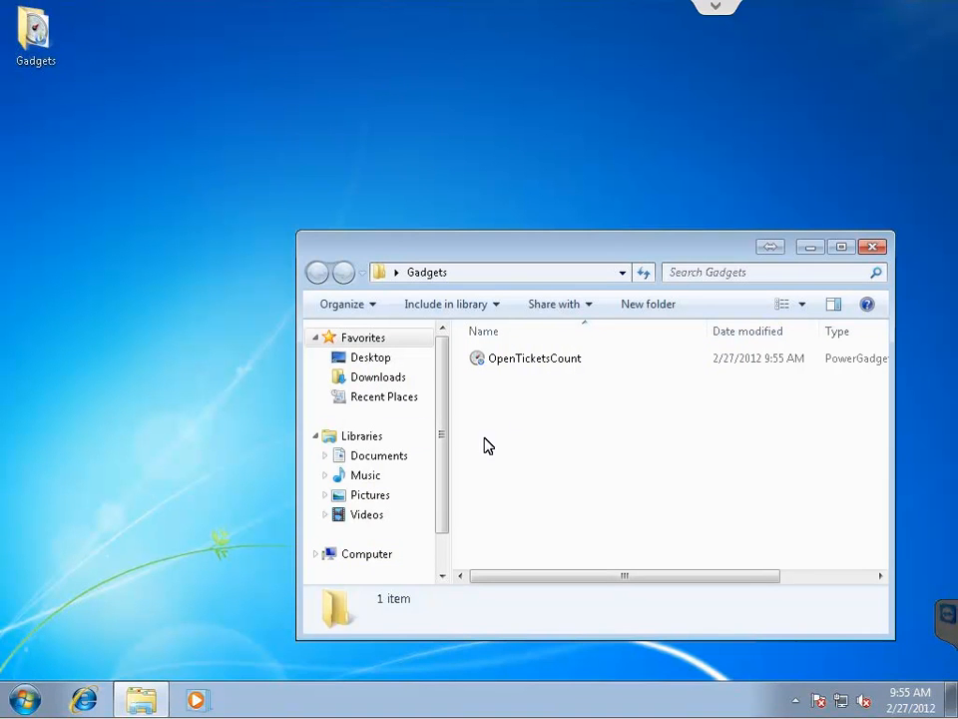
{"action": "double_click", "coordinate": [514, 361]}
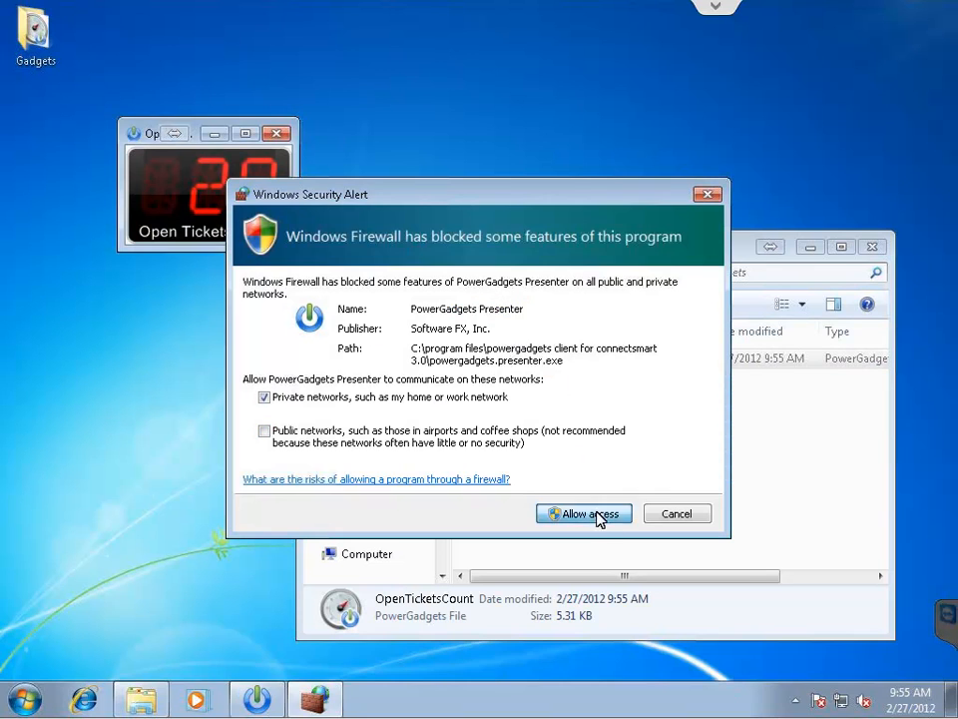
{"action": "left_click", "coordinate": [672, 511]}
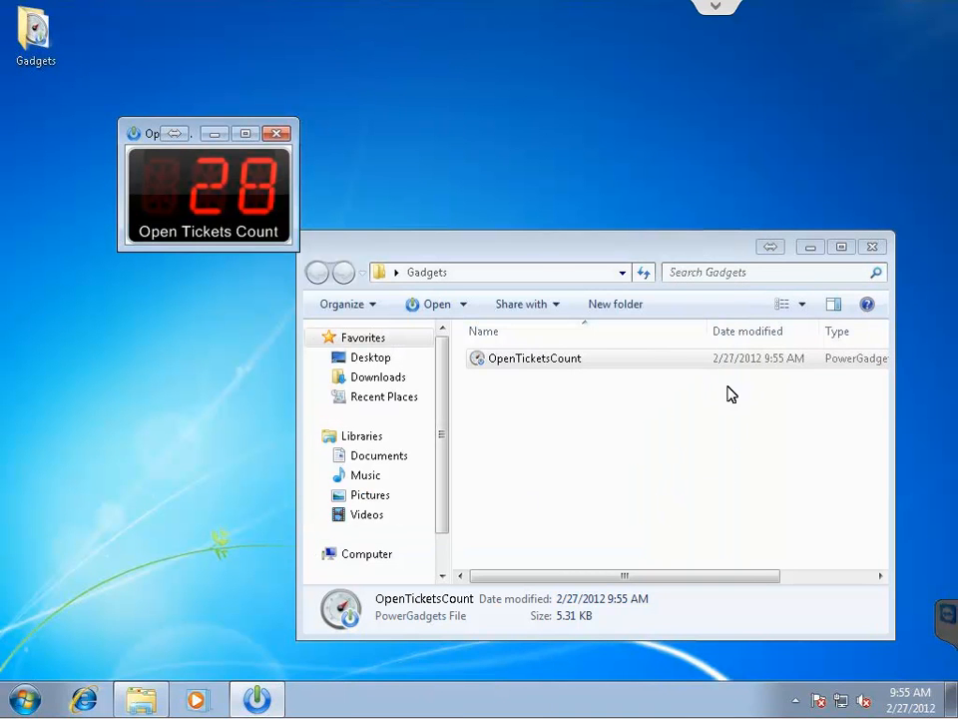
{"action": "left_click", "coordinate": [872, 246]}
Make the gadget Floating and move it to the top-right corner of the desktop.
{"action": "right_click", "coordinate": [174, 180]}
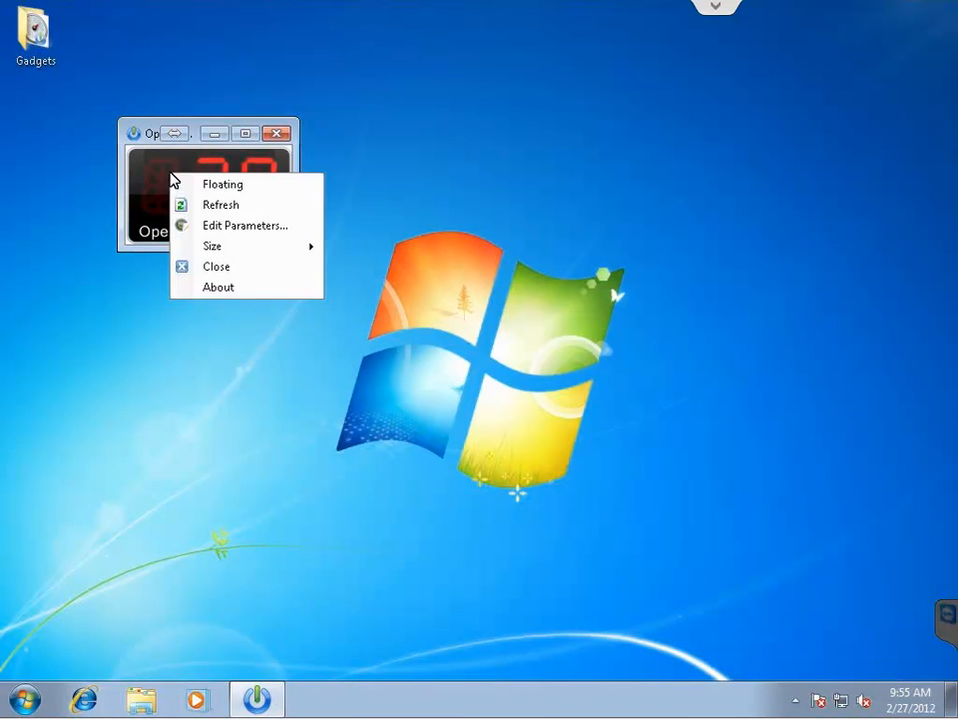
{"action": "left_click", "coordinate": [231, 189]}
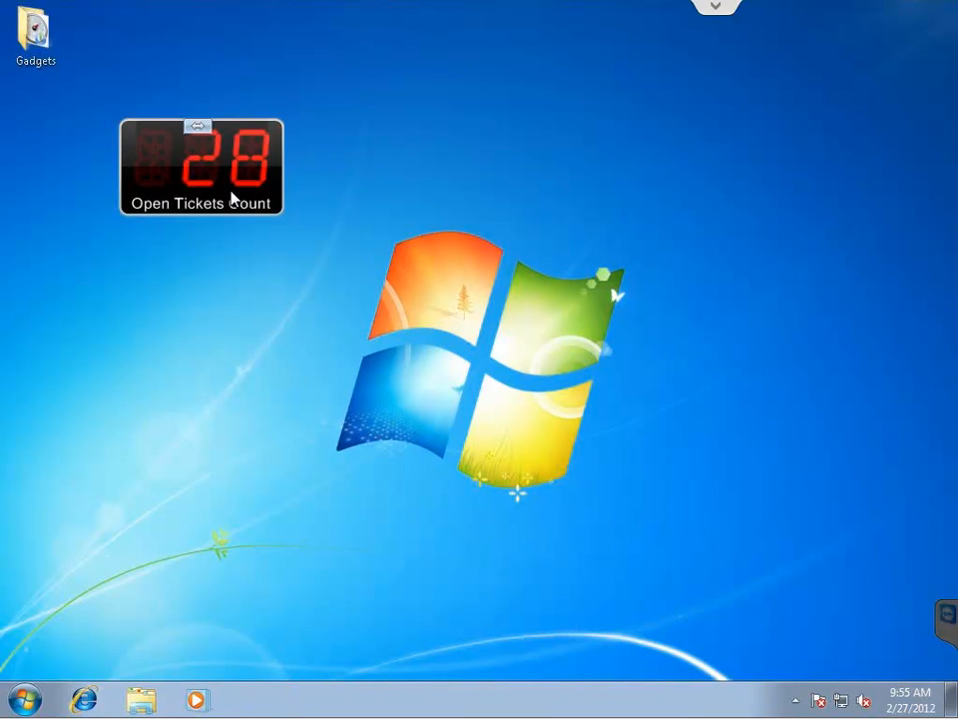
{"action": "left_click_drag", "start_coordinate": [200, 180], "coordinate": [859, 67]}
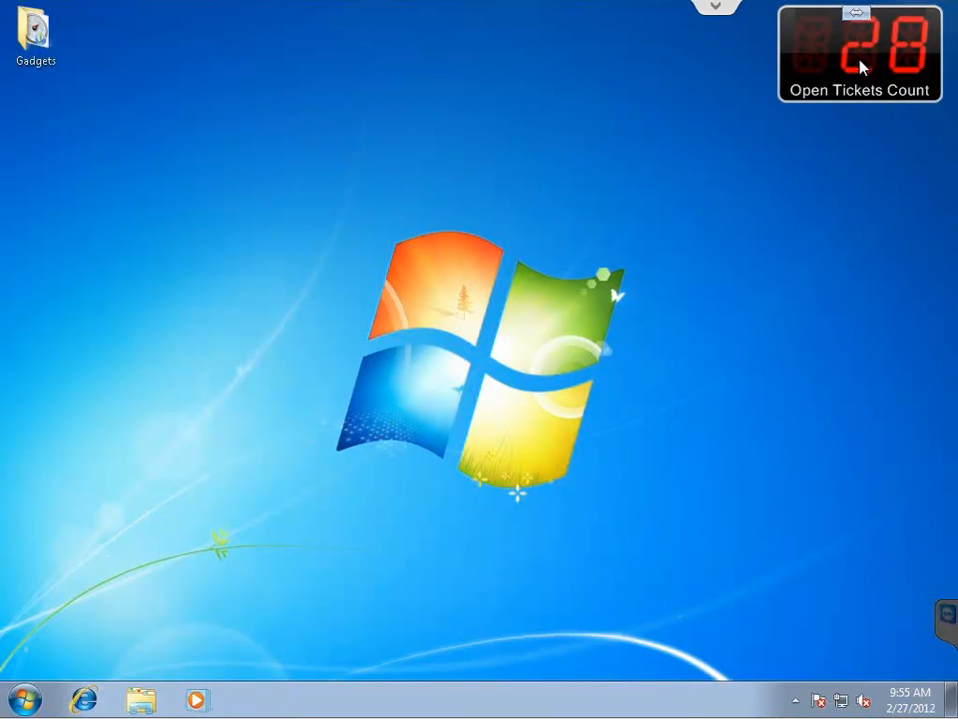
{"action": "right_click", "coordinate": [811, 95]}
{"action": "left_click", "coordinate": [849, 133]}
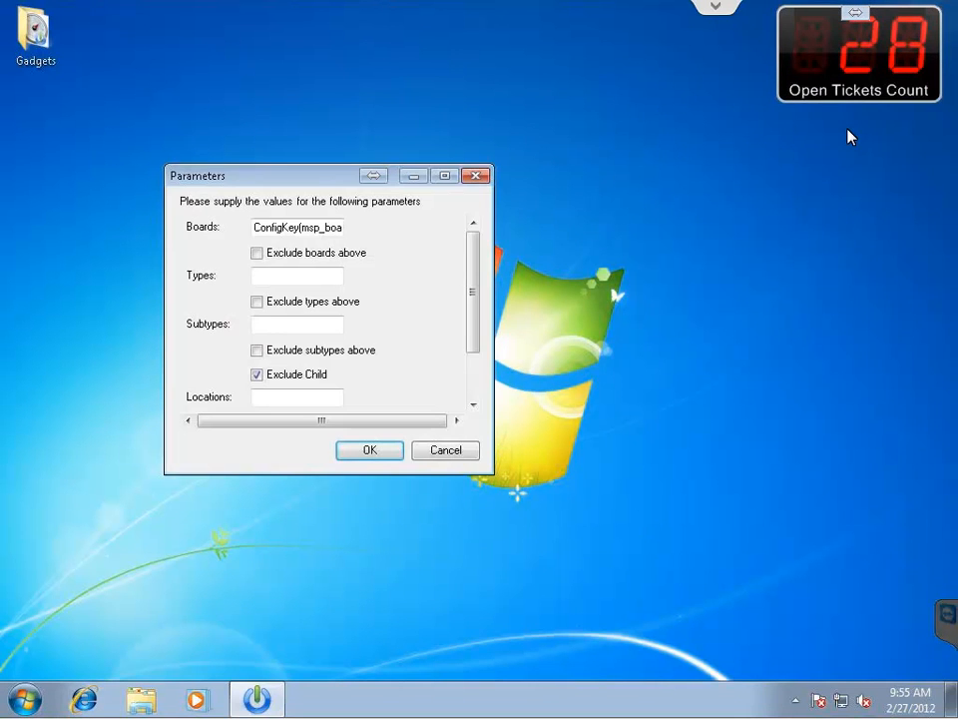
{"action": "left_click_drag", "start_coordinate": [261, 181], "coordinate": [464, 101]}
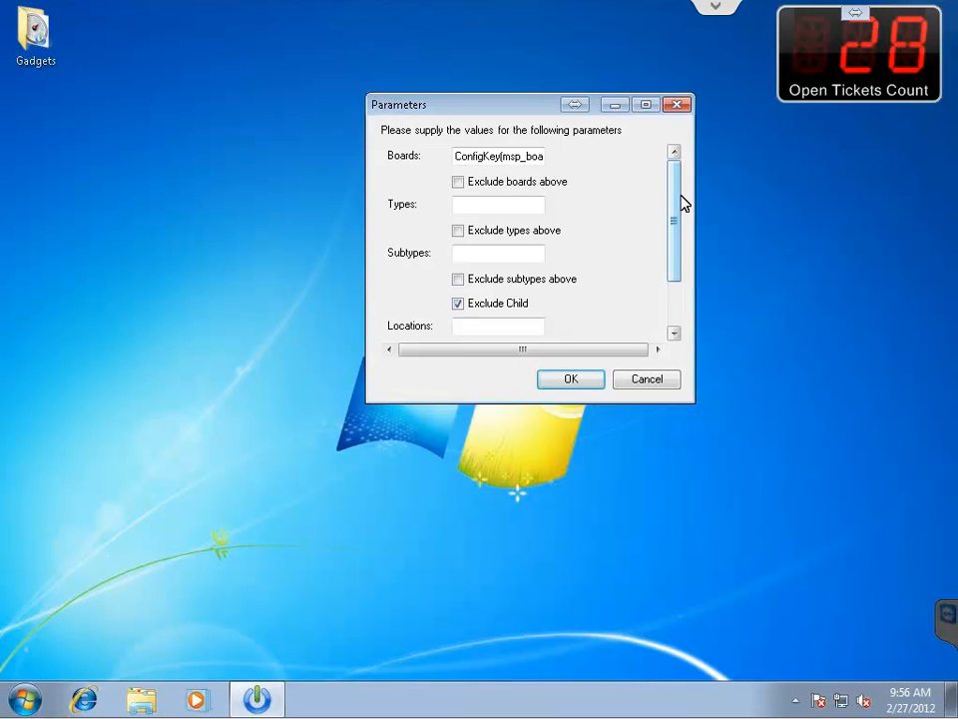
{"action": "left_click_drag", "start_coordinate": [677, 200], "coordinate": [671, 172]}
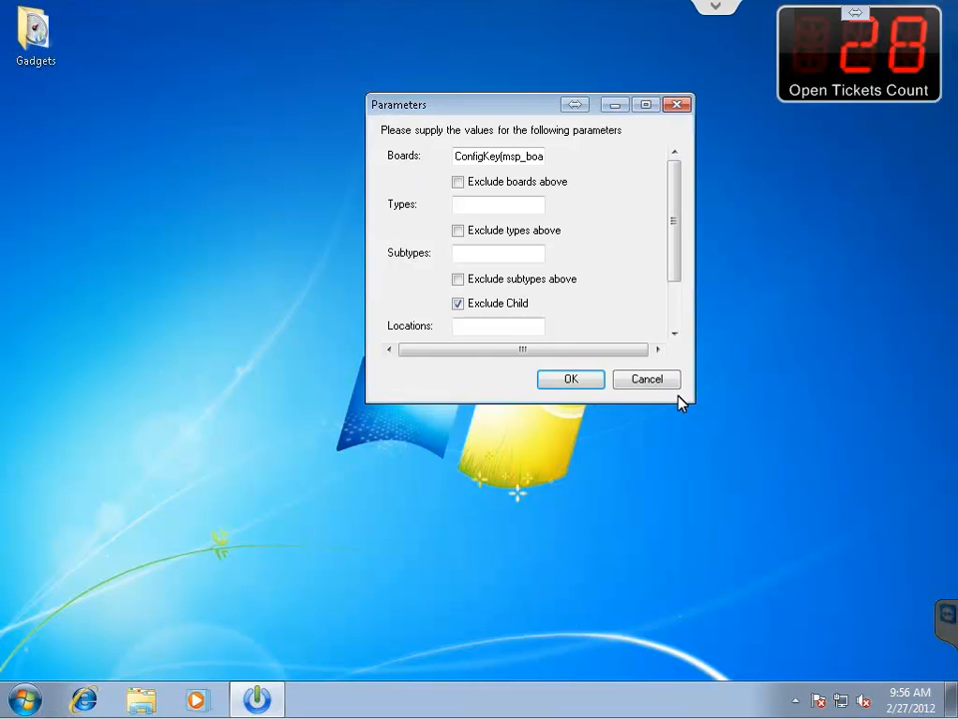
{"action": "left_click_drag", "start_coordinate": [675, 195], "coordinate": [675, 264]}
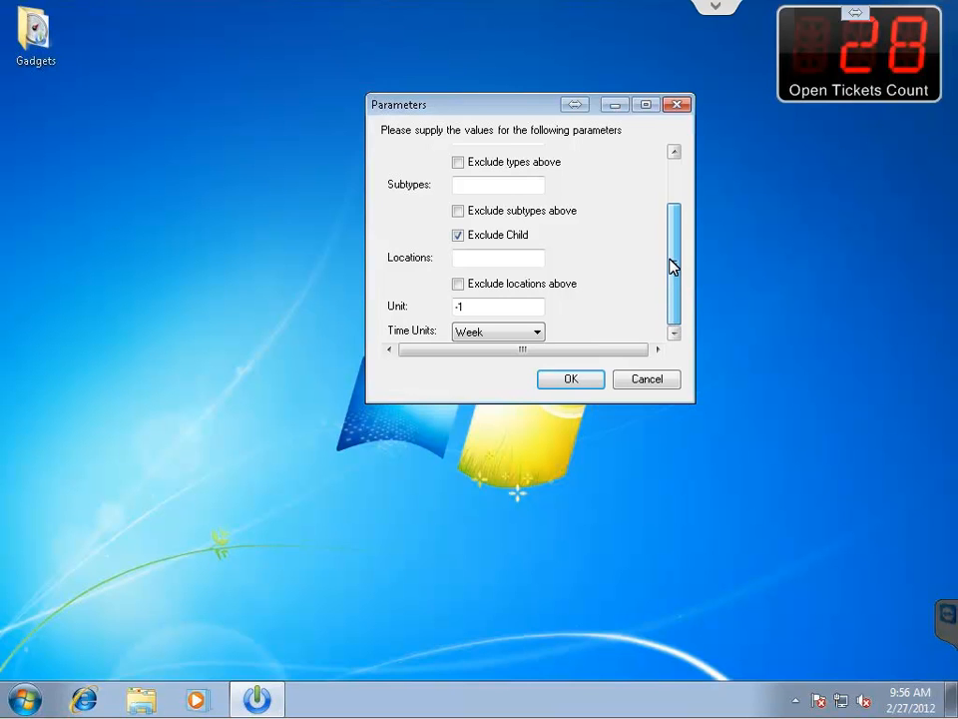
{"action": "left_click_drag", "start_coordinate": [670, 265], "coordinate": [667, 191]}
{"action": "left_click", "coordinate": [683, 106]}
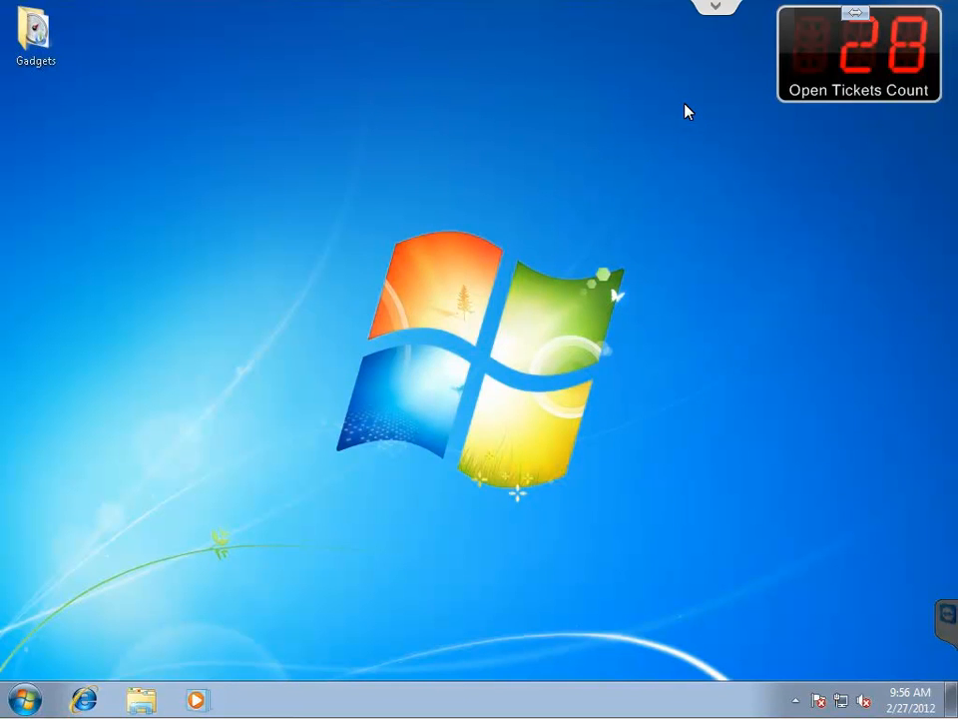